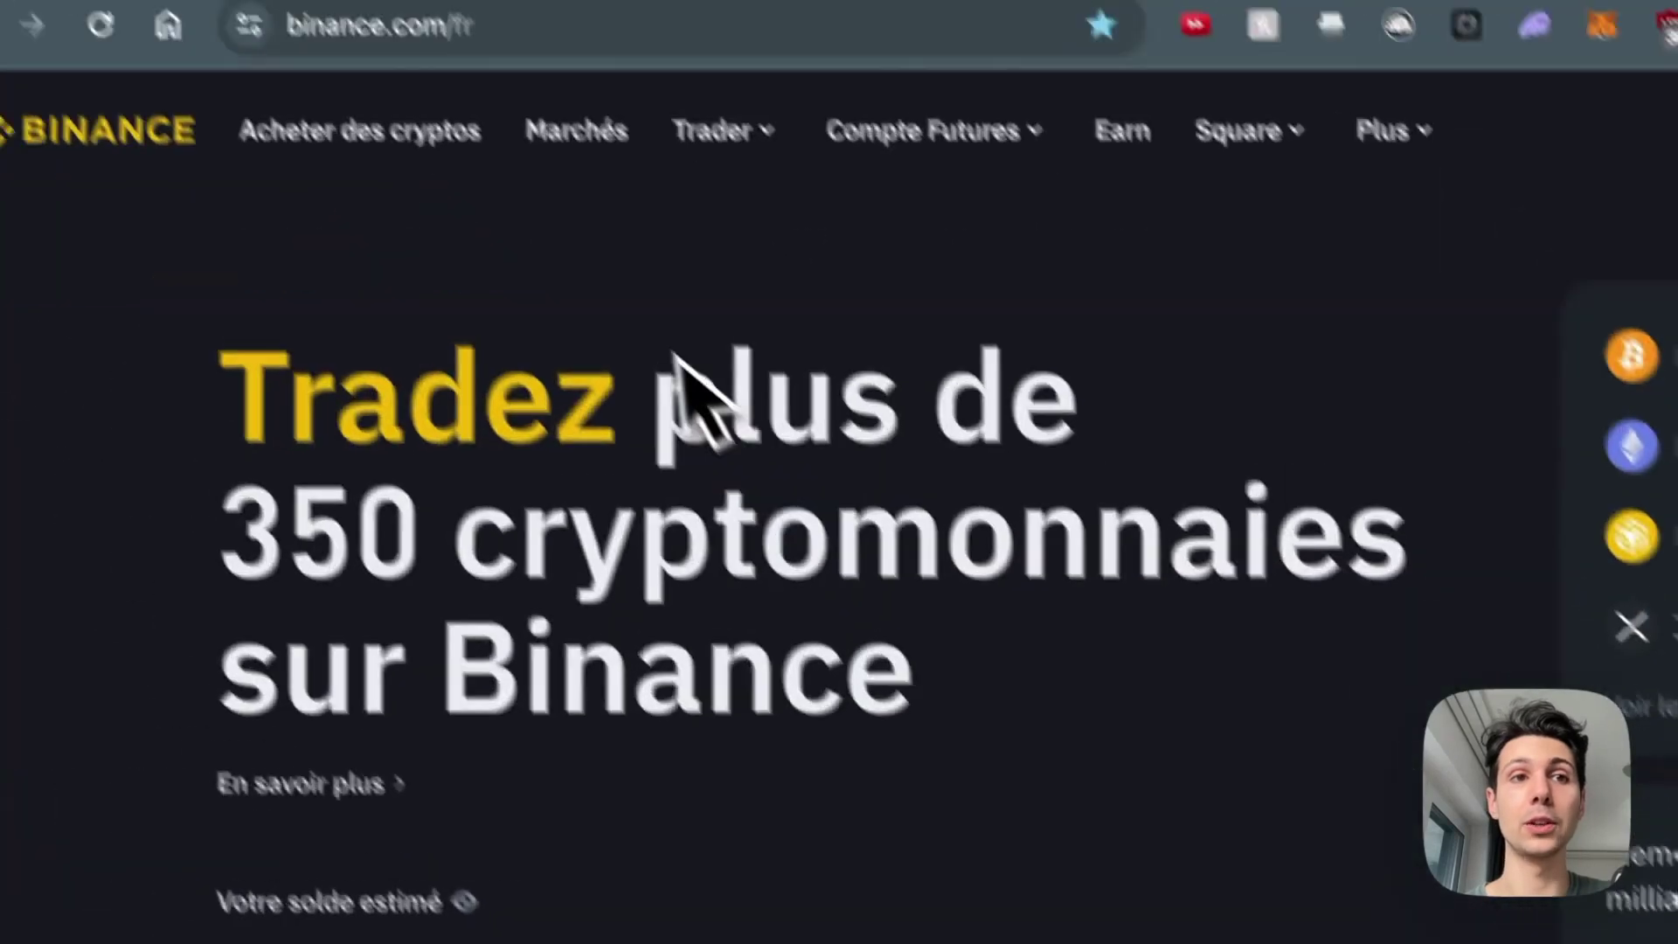
- Switch to the YouTube tab showing the 'Comment créer un compte Binance' tutorial
click(341, 45)
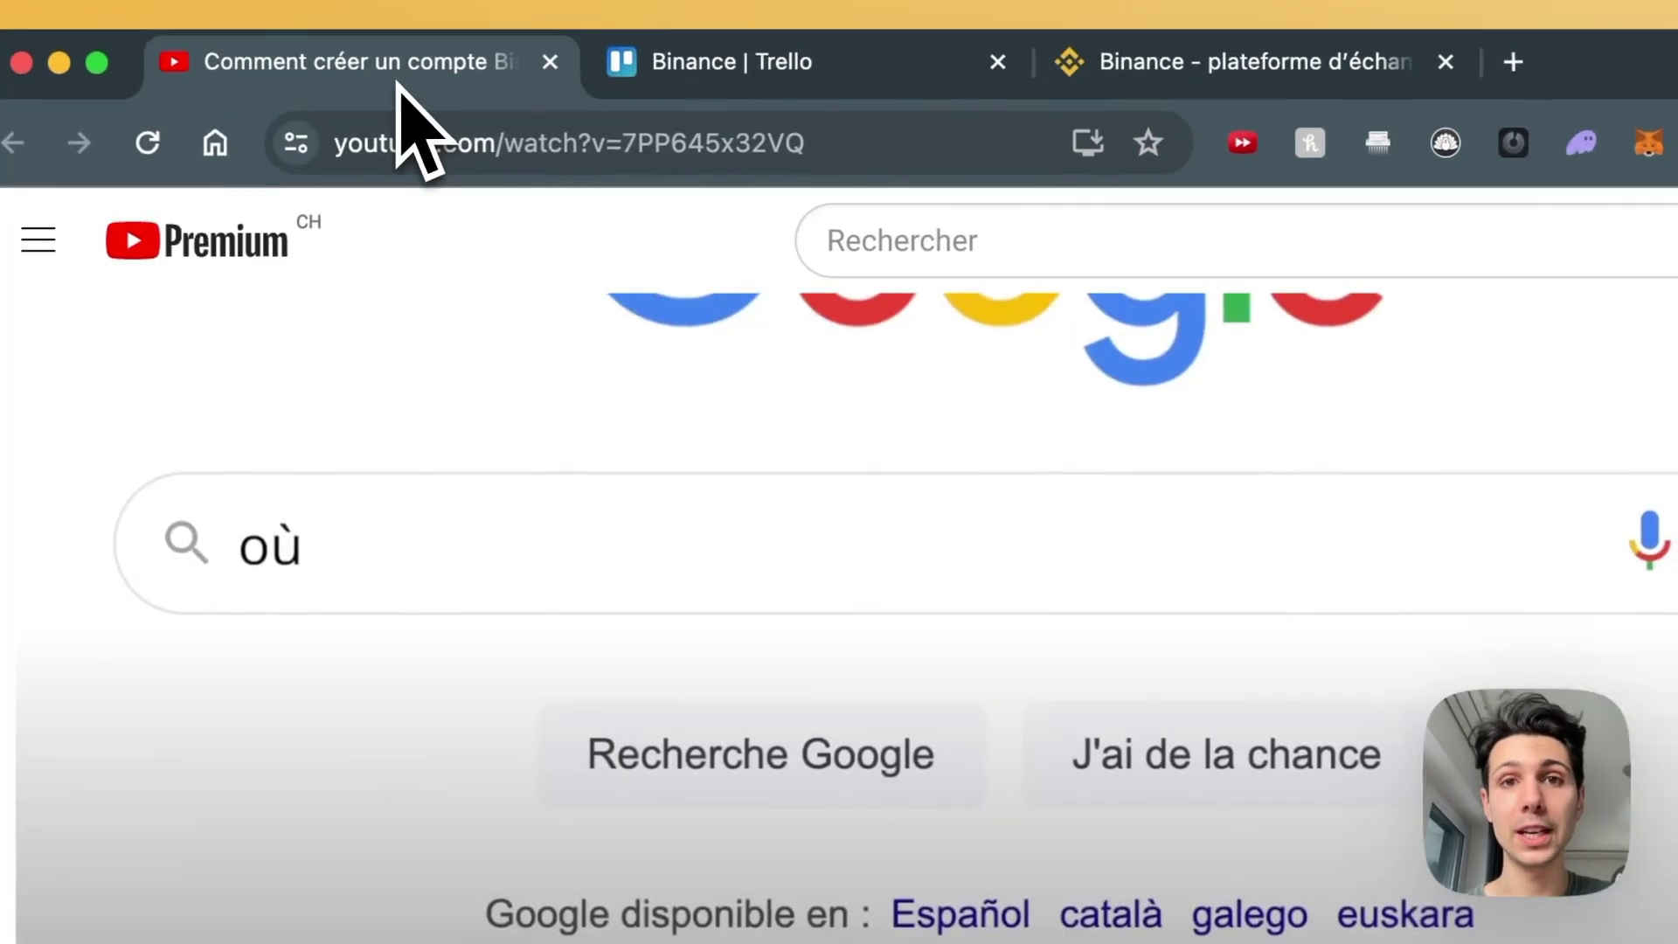
- Expand the video description and open the accounts.binance.com/register?ref= link in the comment
scroll(1084, 515, down, 10)
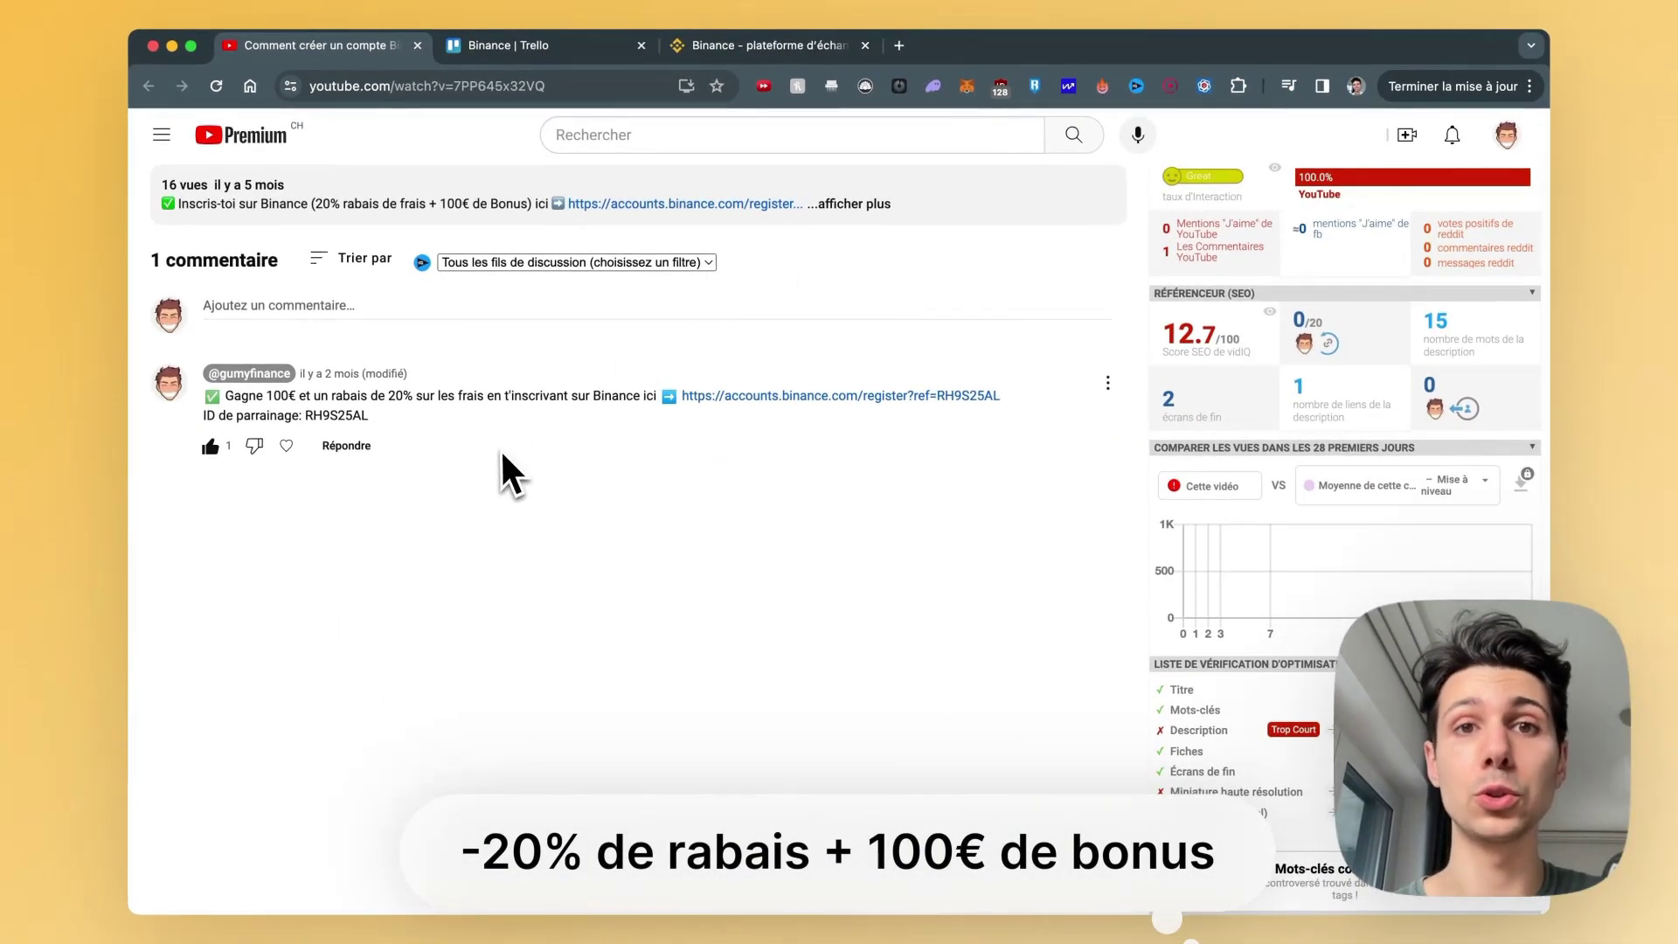
scroll(912, 454, up, 2)
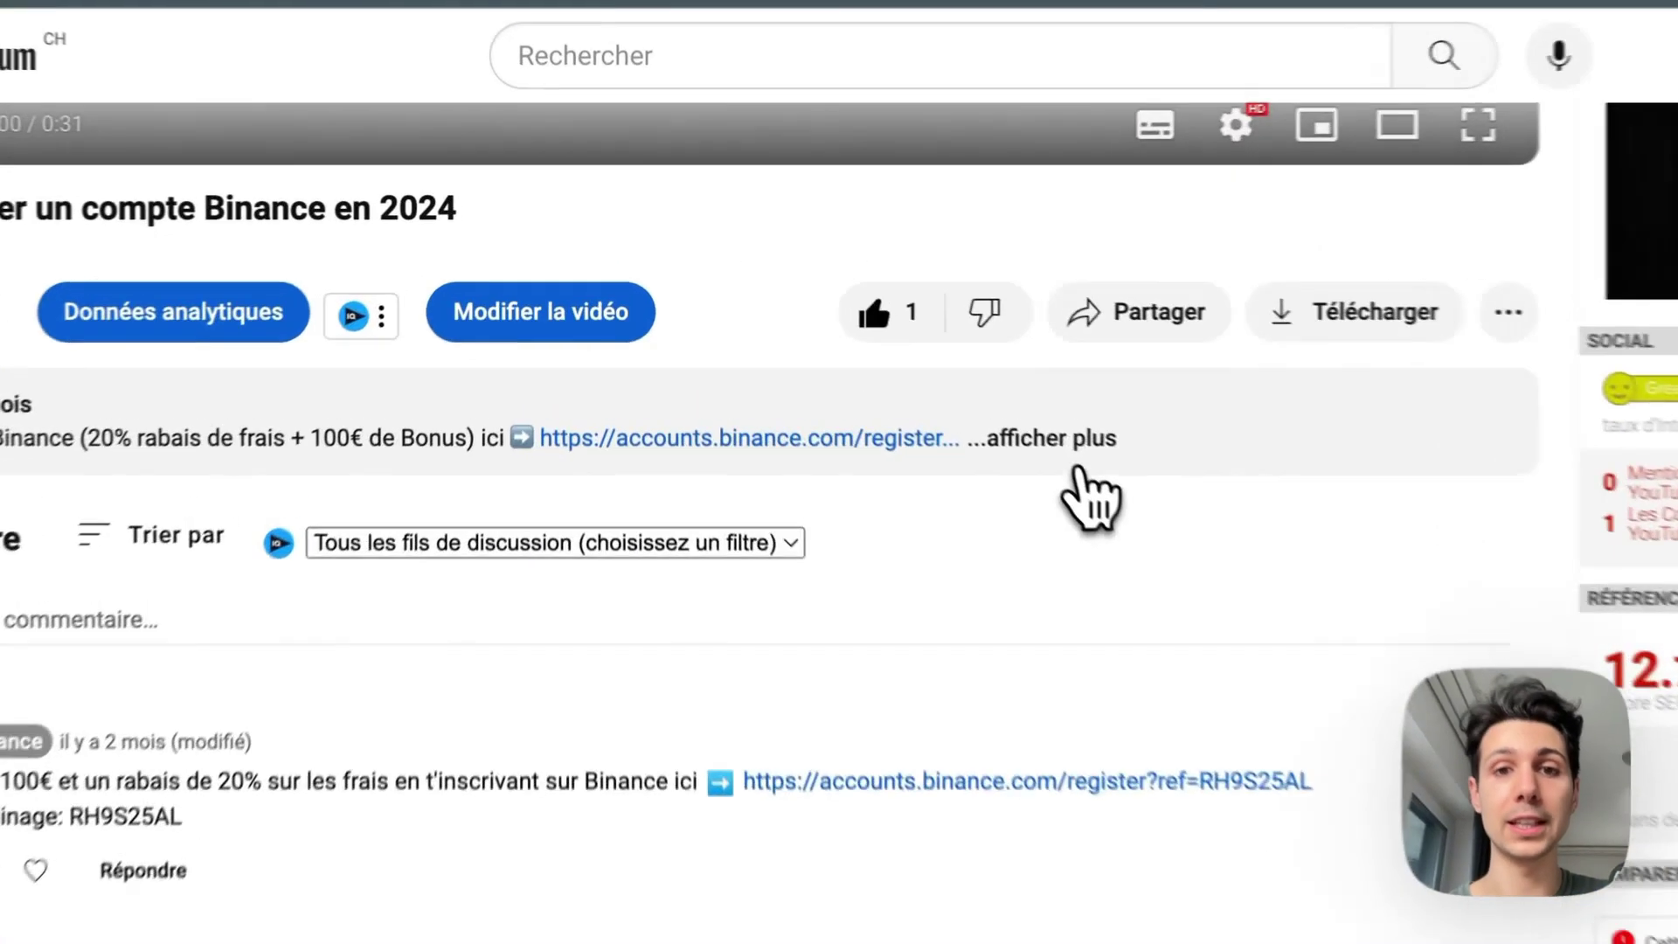
click(1084, 479)
scroll(769, 686, down, 5)
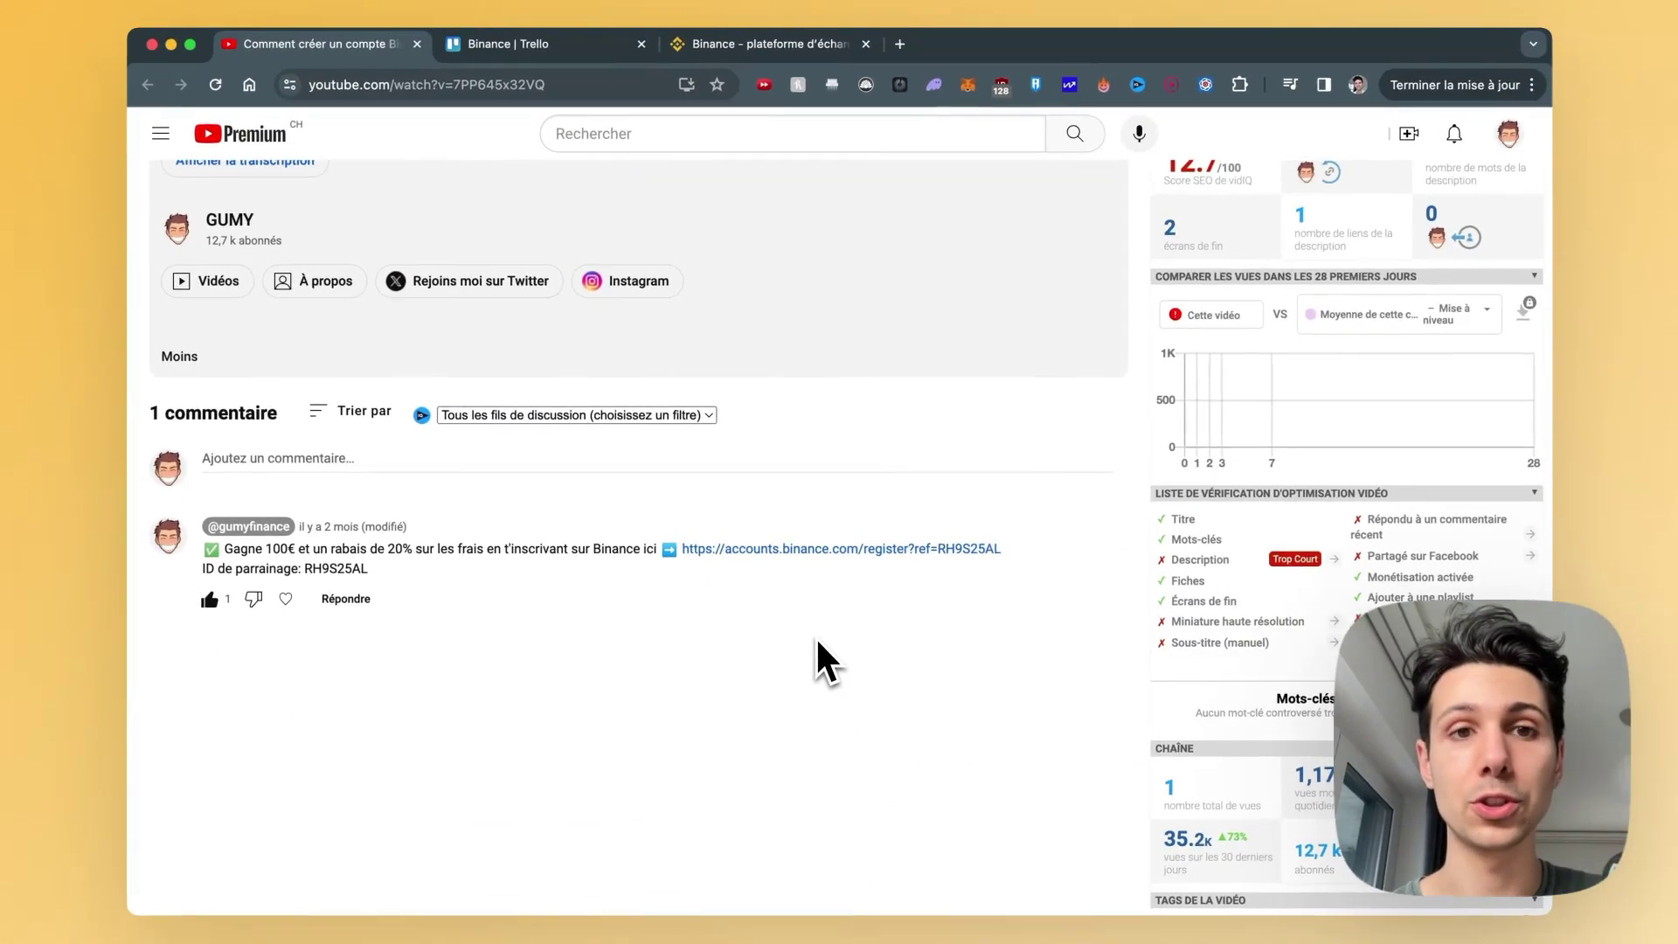
scroll(817, 643, down, 2)
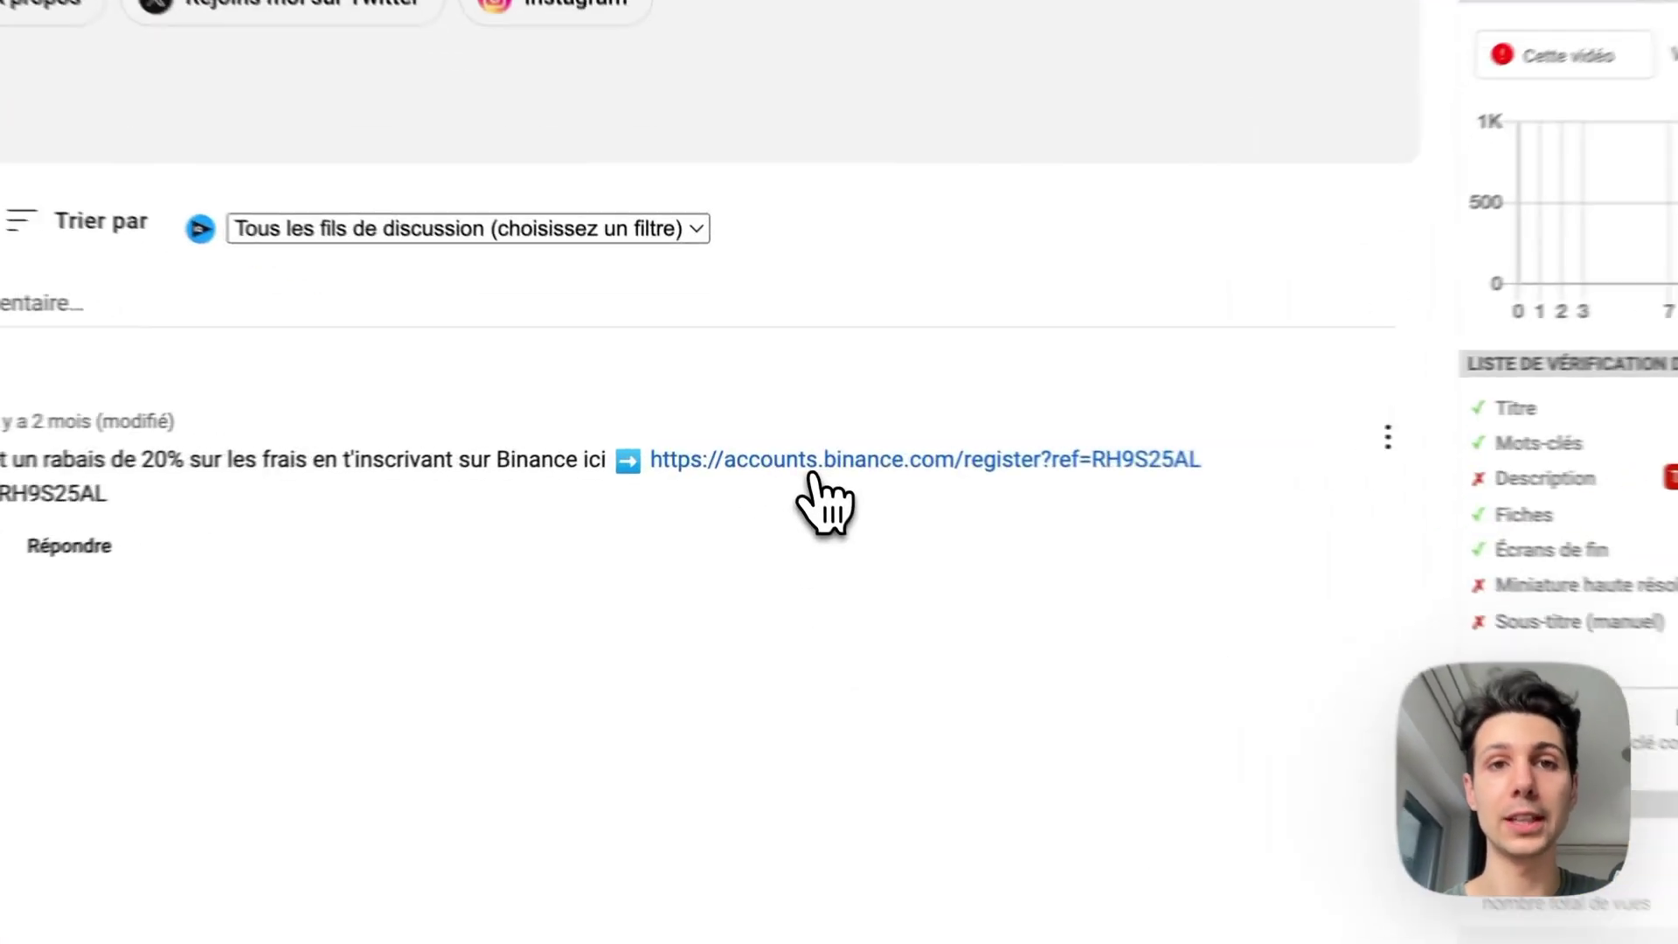
click(813, 475)
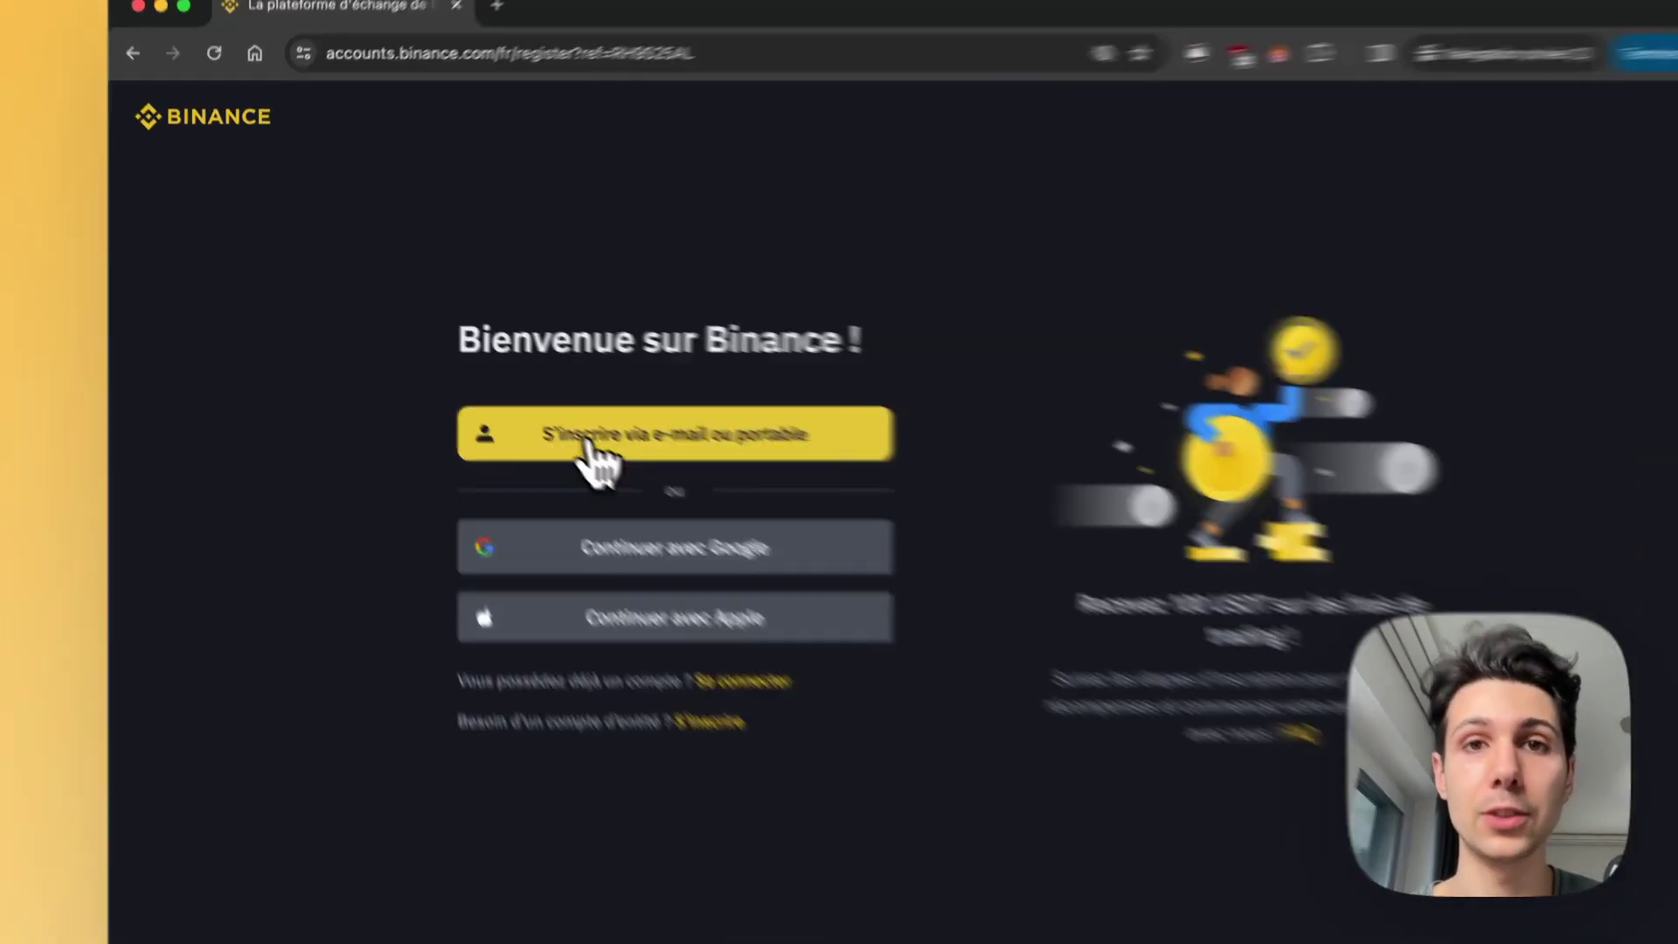
- Start an e-mail sign-up with the user's Gmail address and accept the terms of use
click(529, 411)
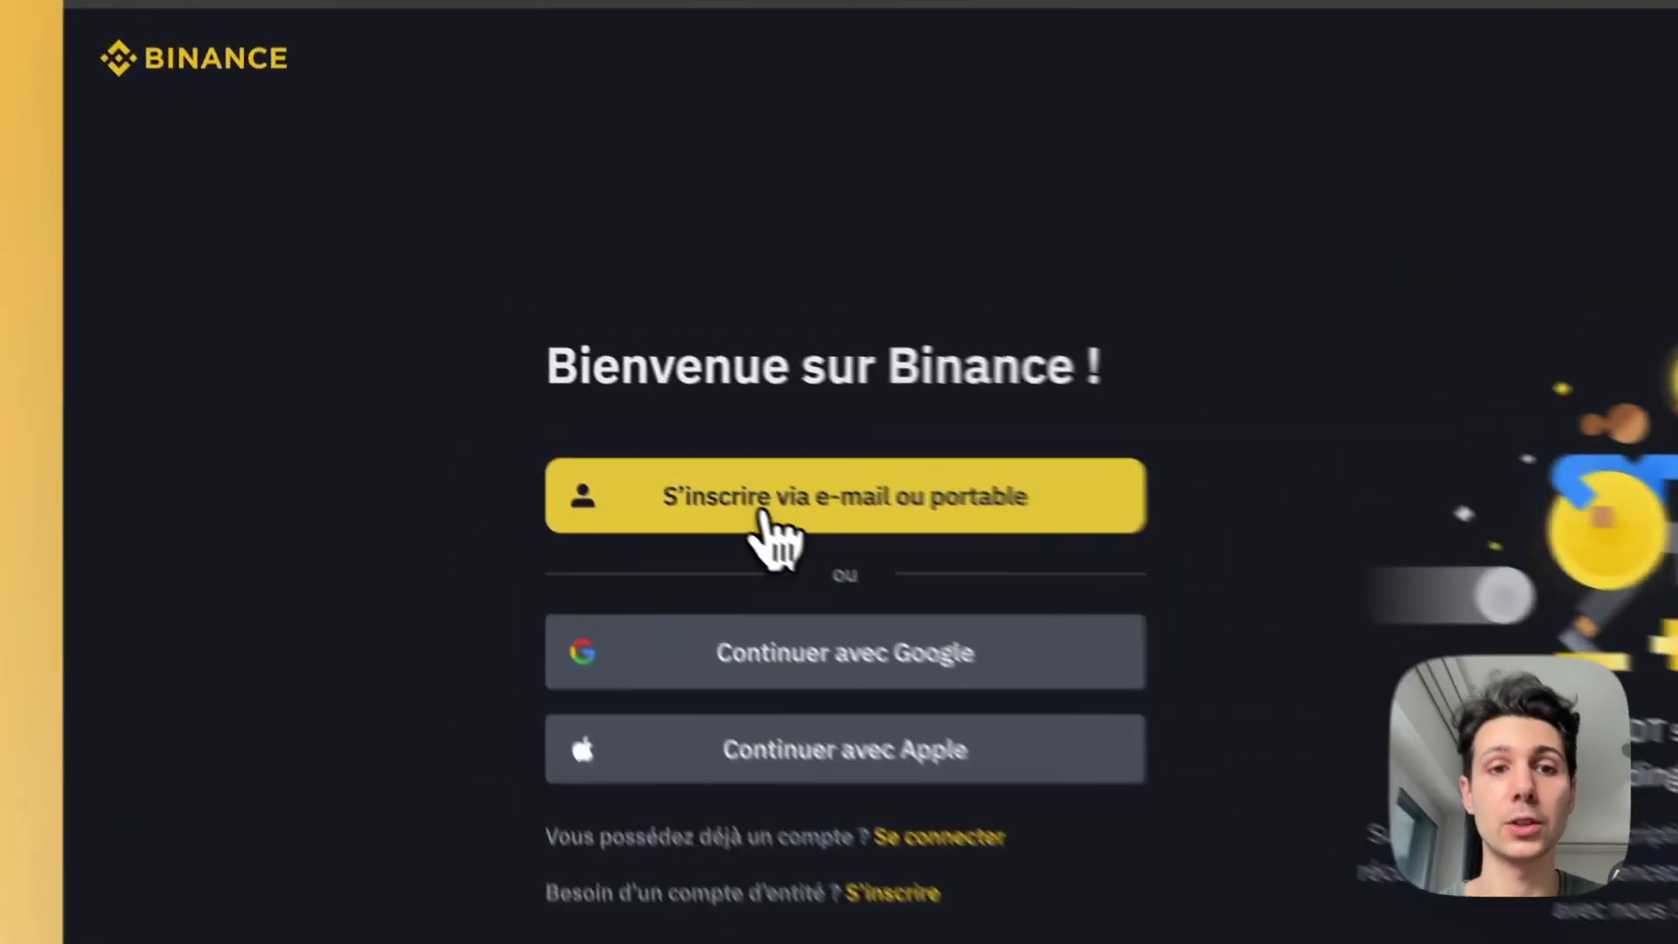
click(564, 418)
click(430, 330)
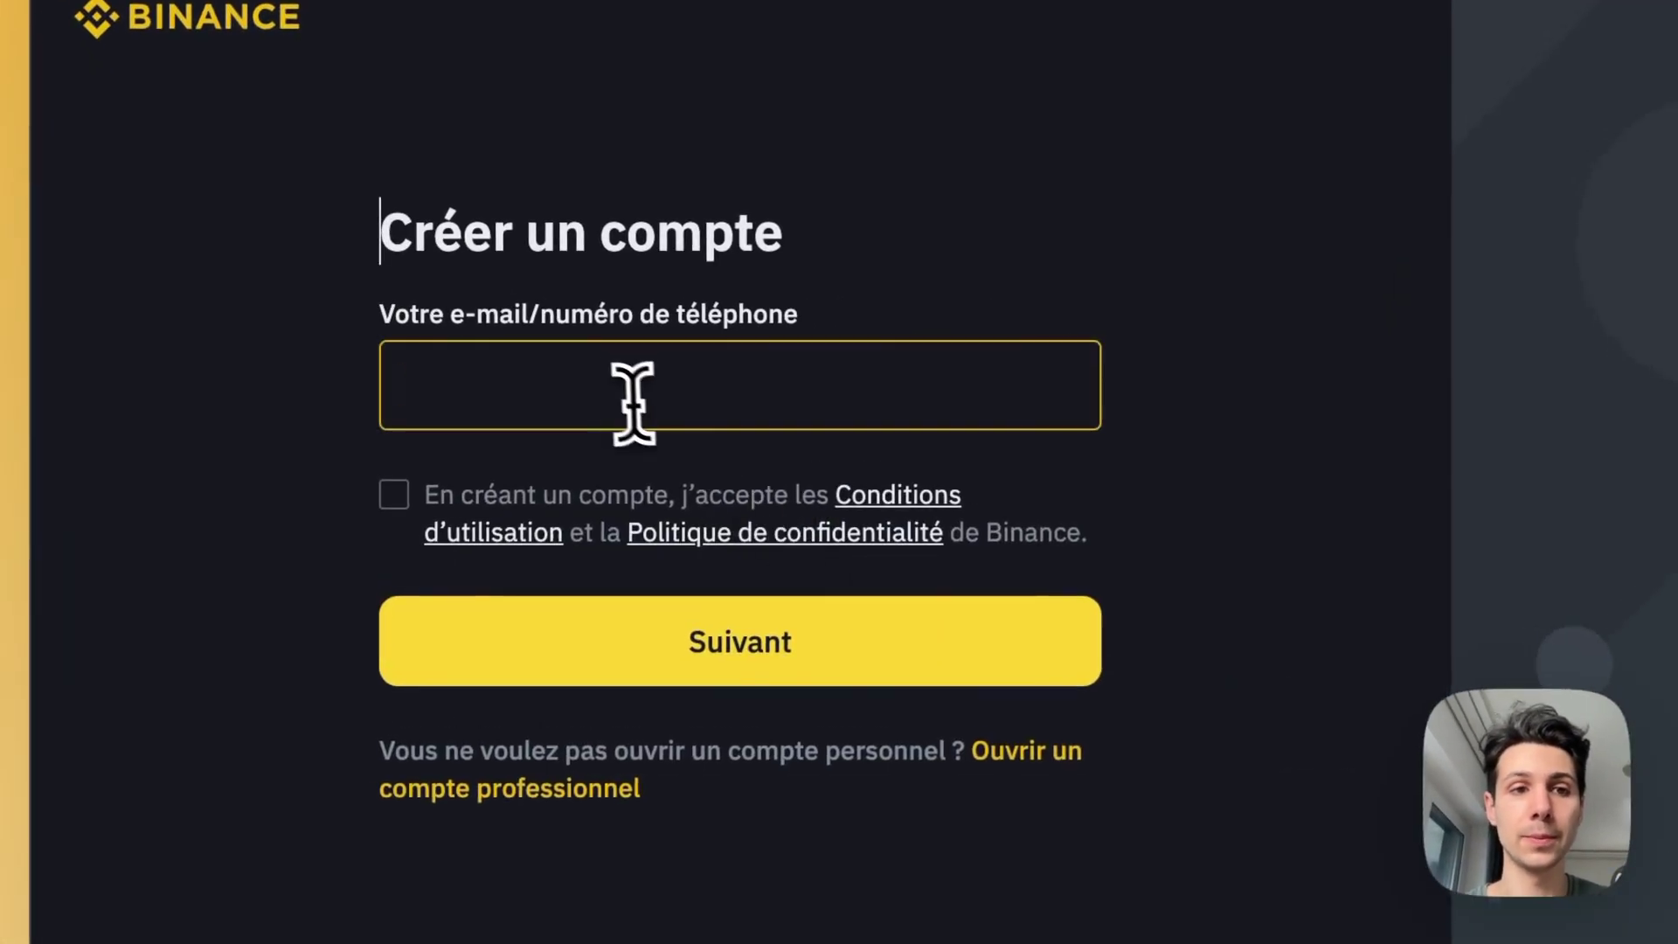
click(599, 386)
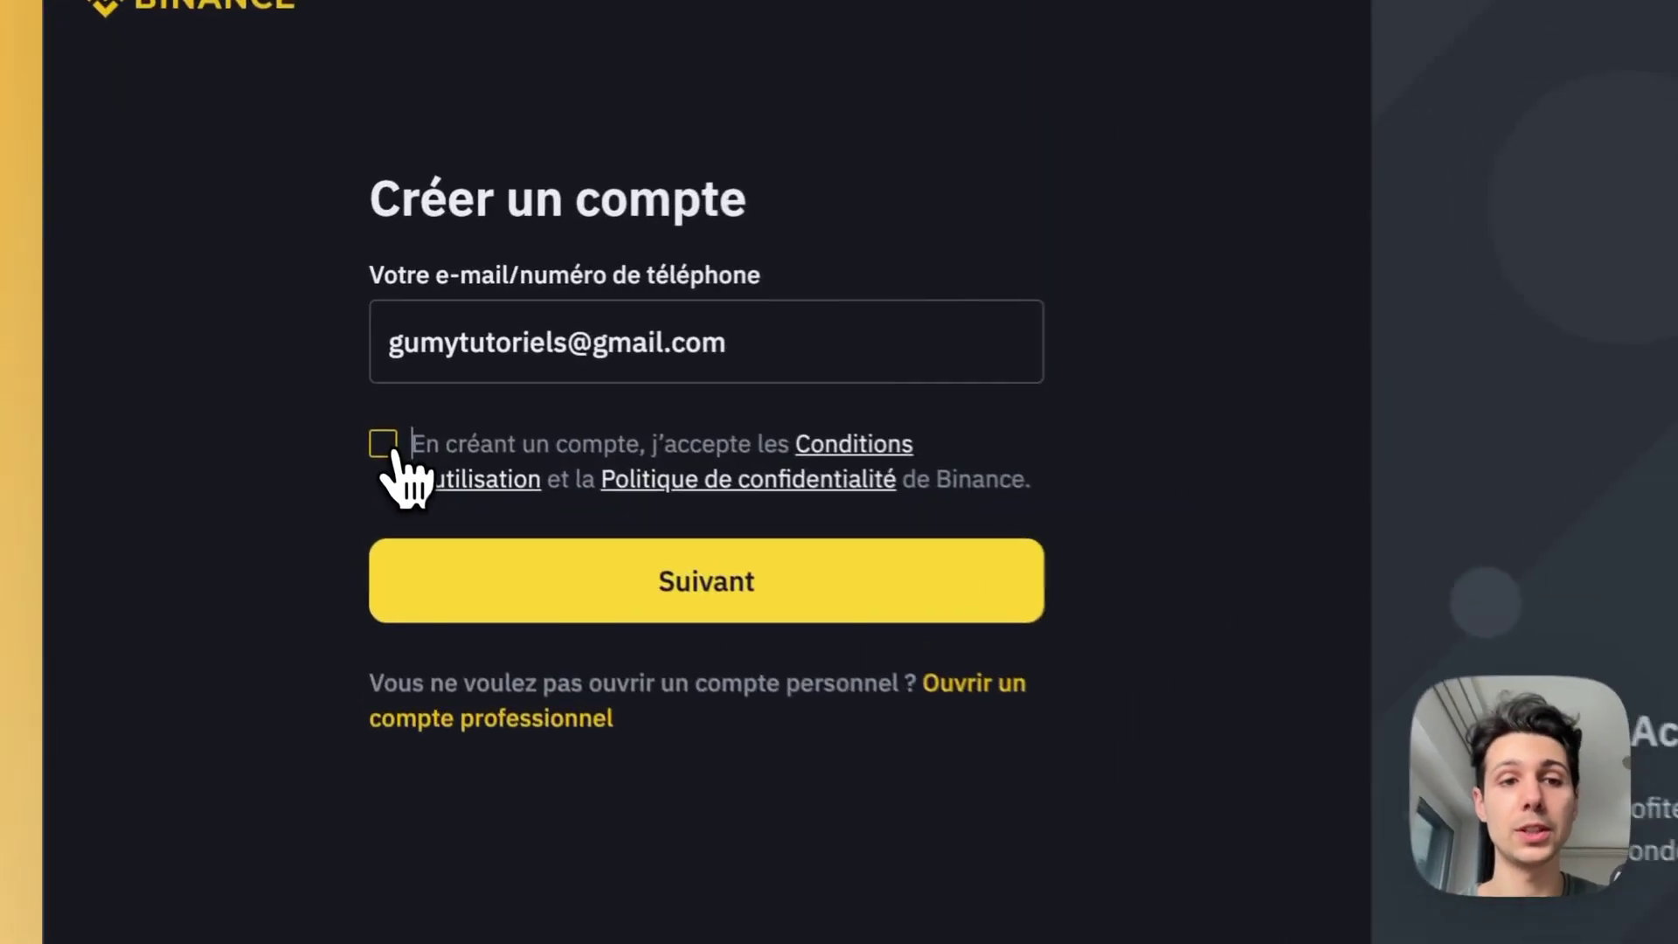
click(384, 445)
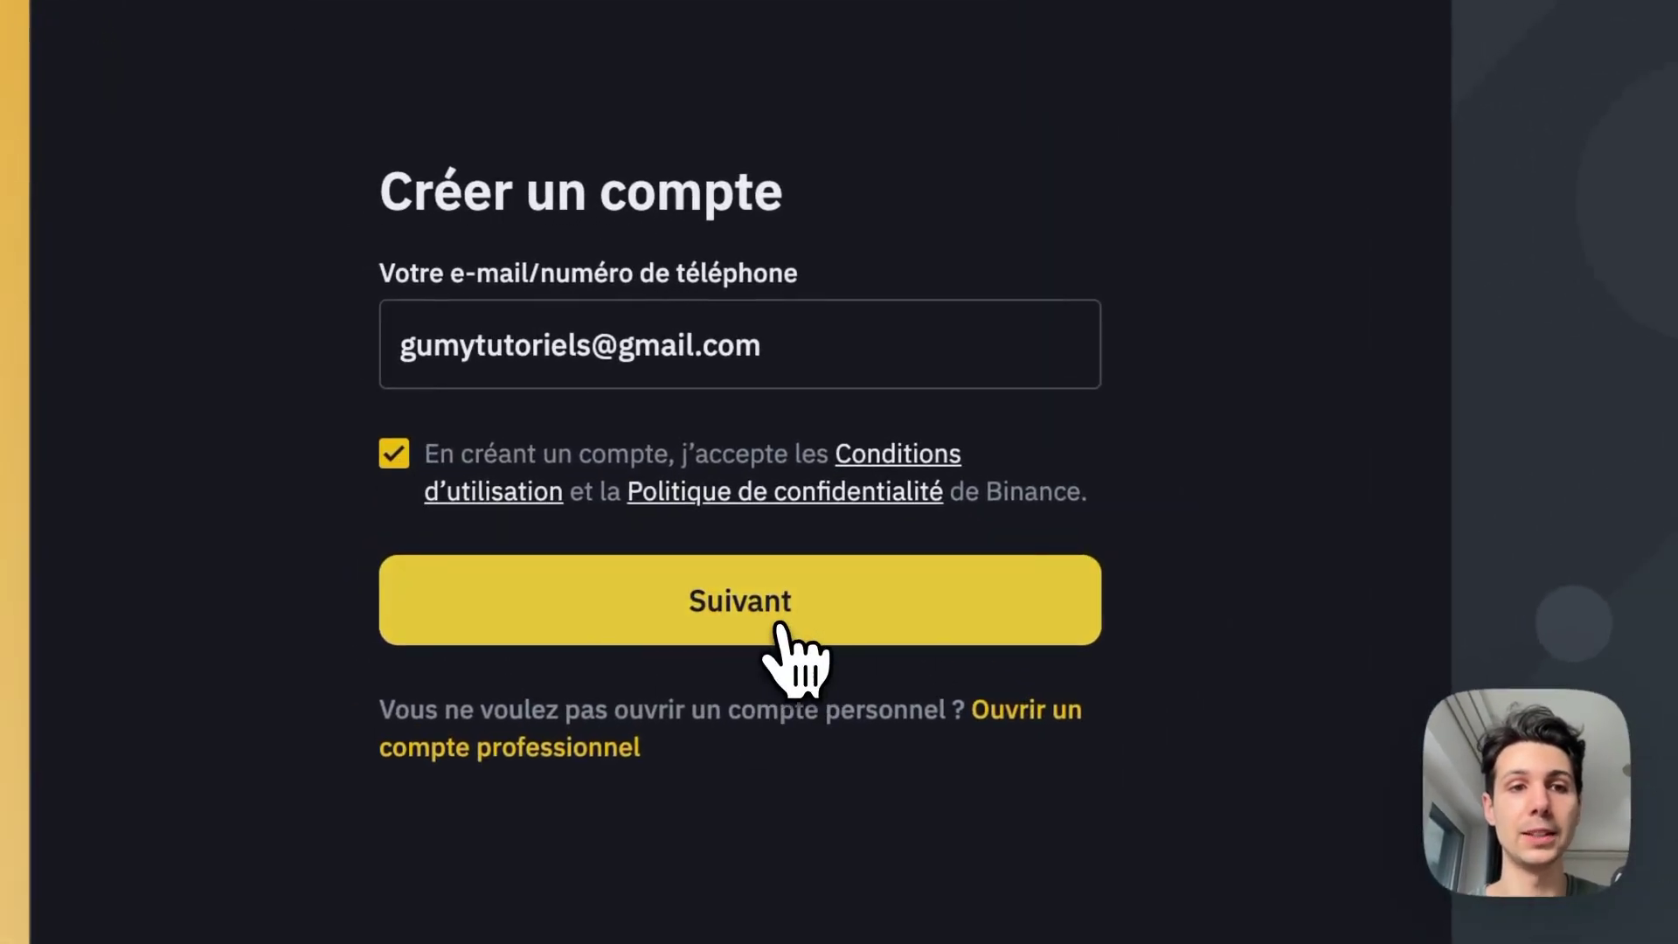
click(779, 626)
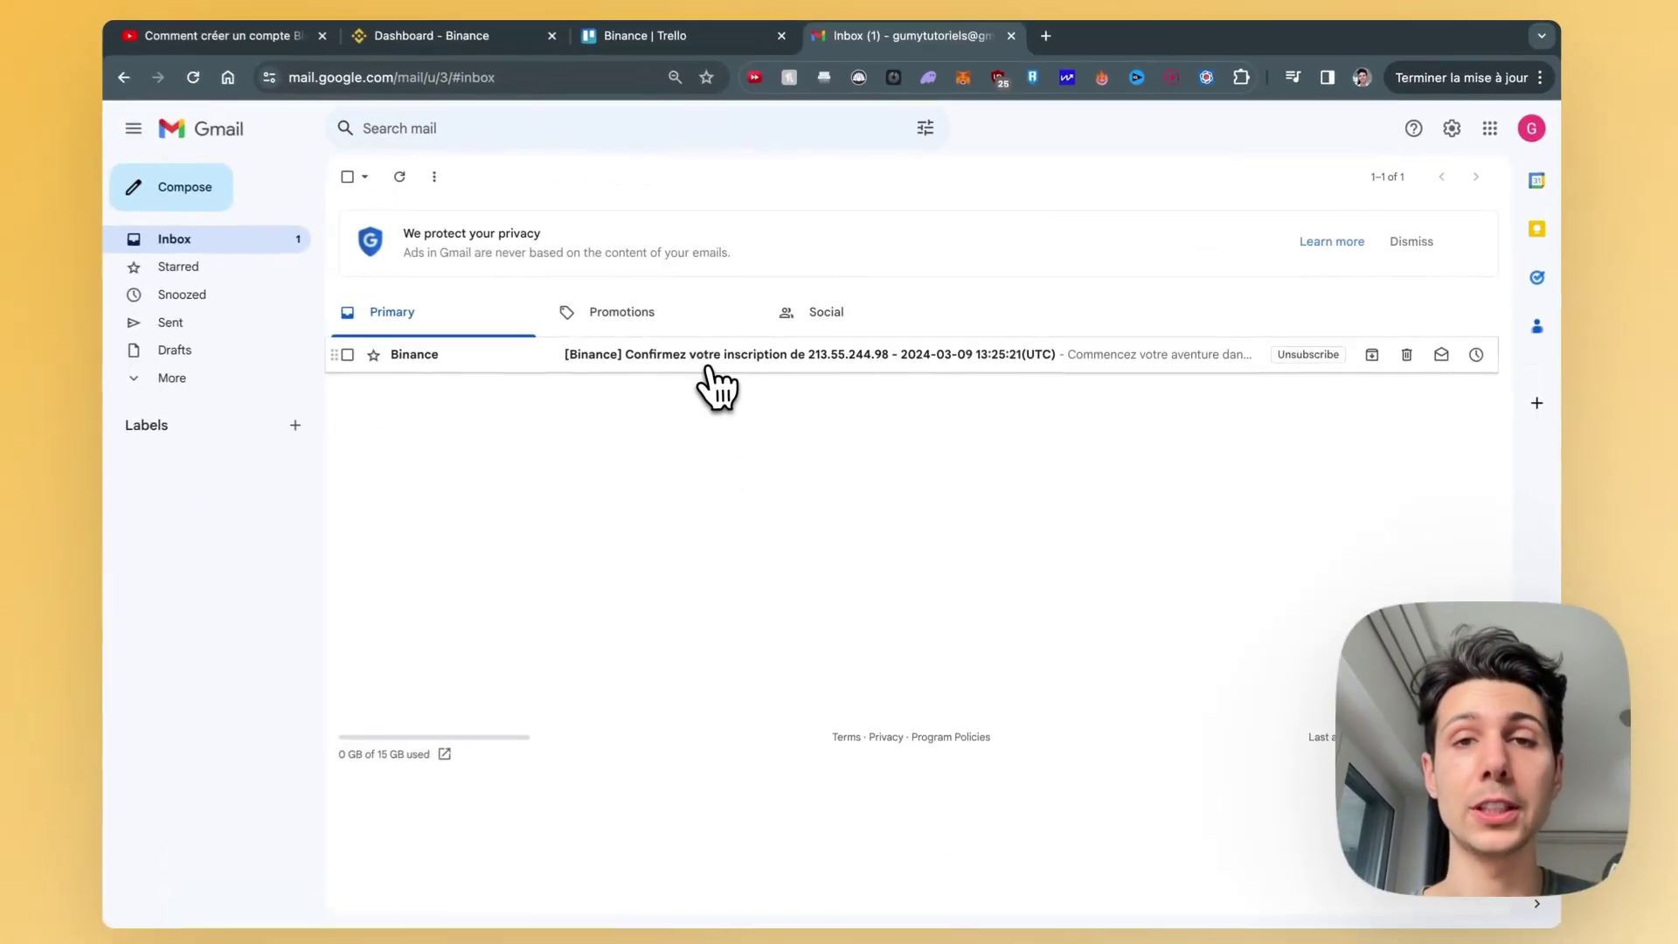
- Copy the activation code from the Binance e-mail in Gmail and paste it into verification
click(713, 357)
drag(677, 559, 557, 567)
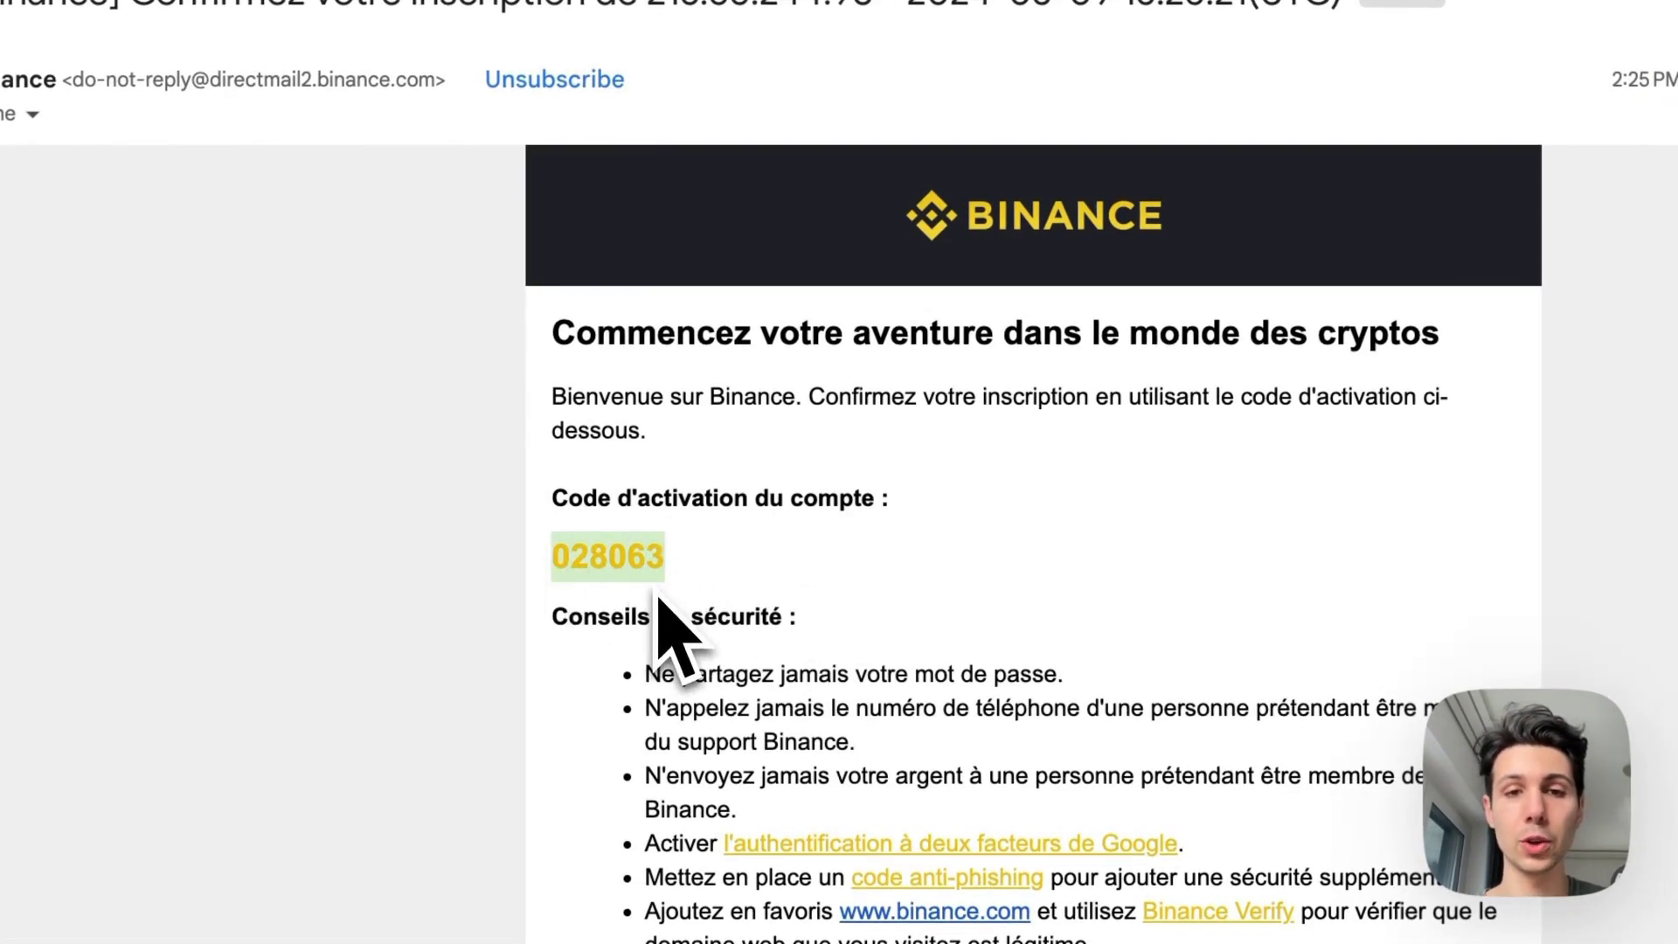
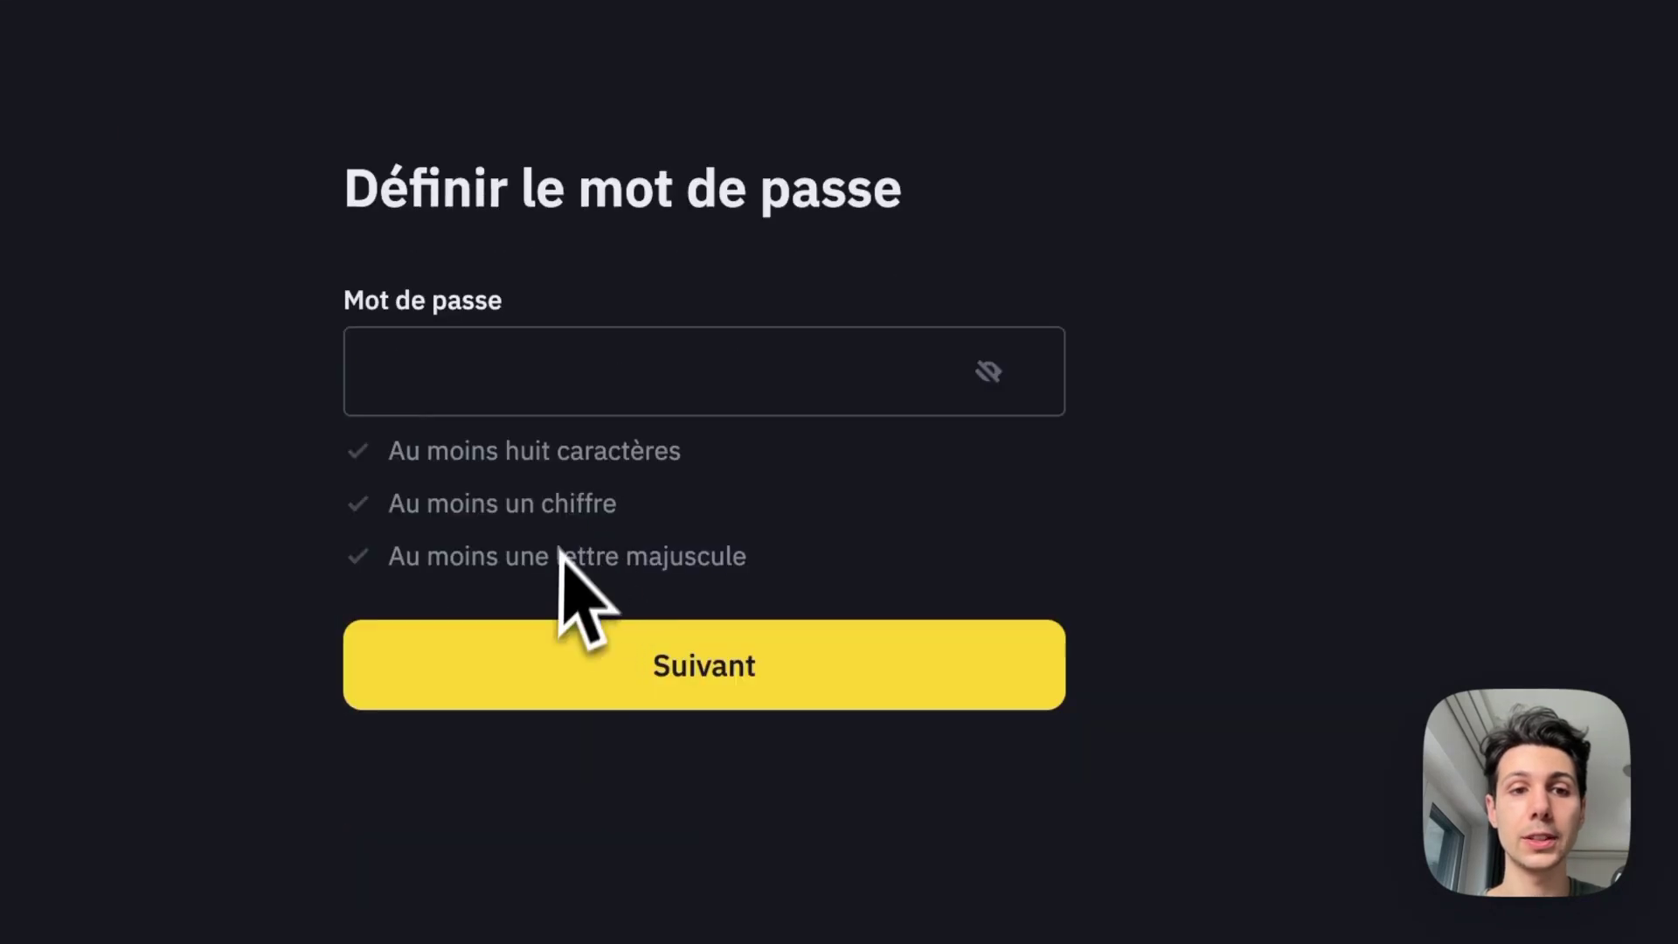
- Enter a password meeting all three rules and submit it to create the account
click(472, 350)
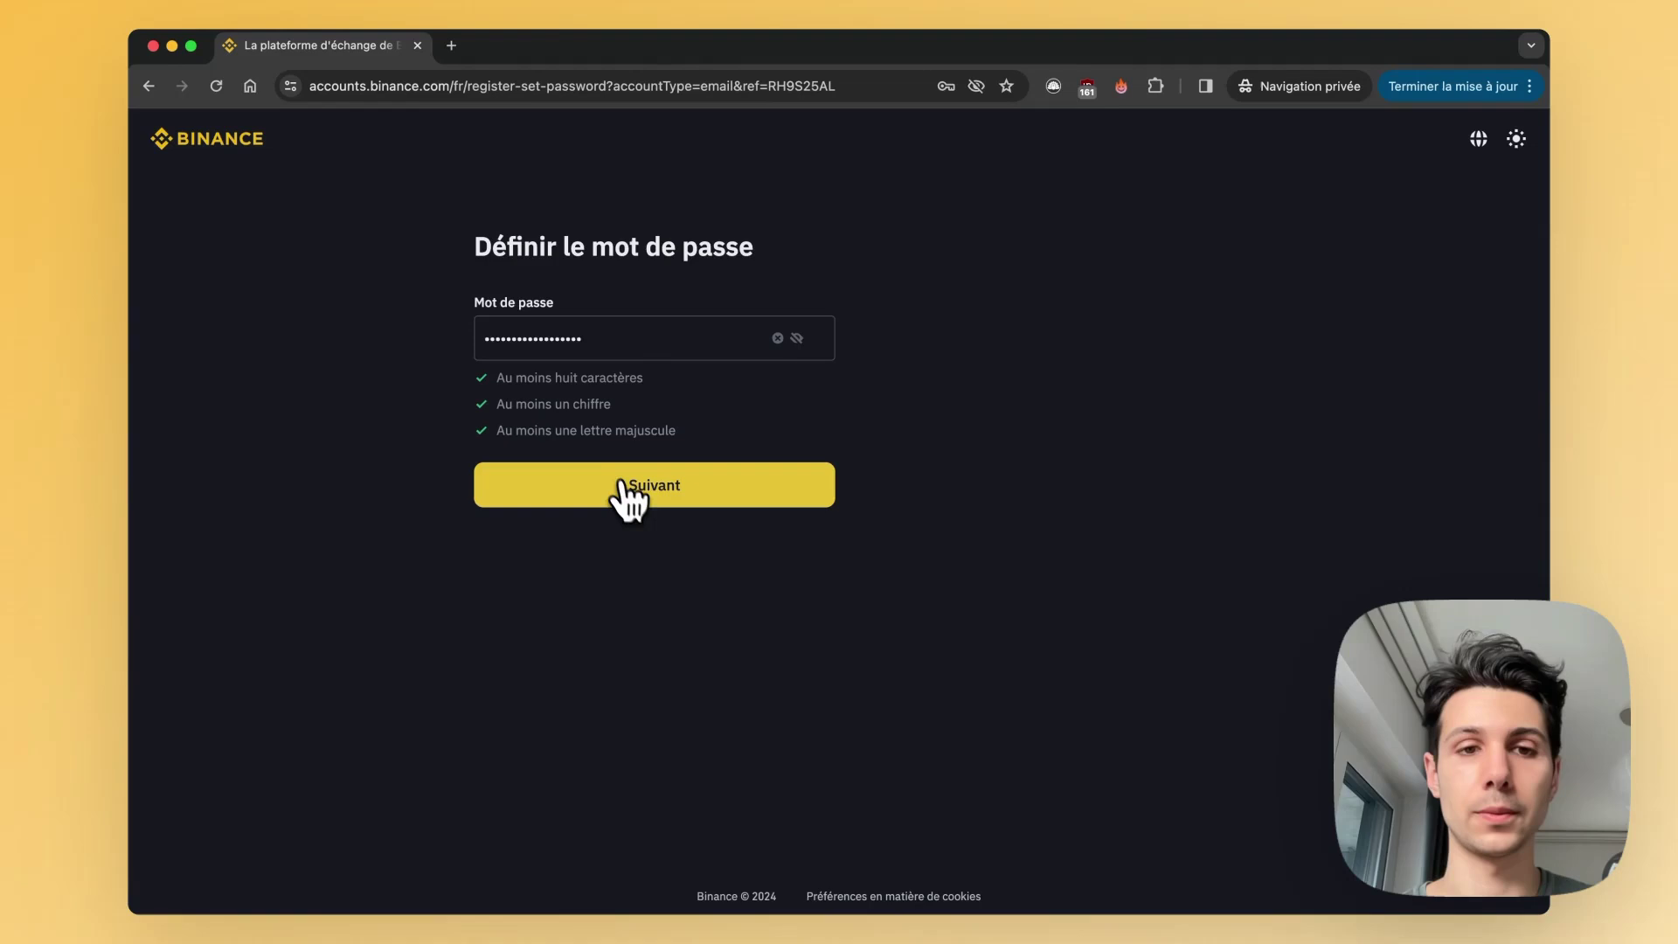
click(710, 673)
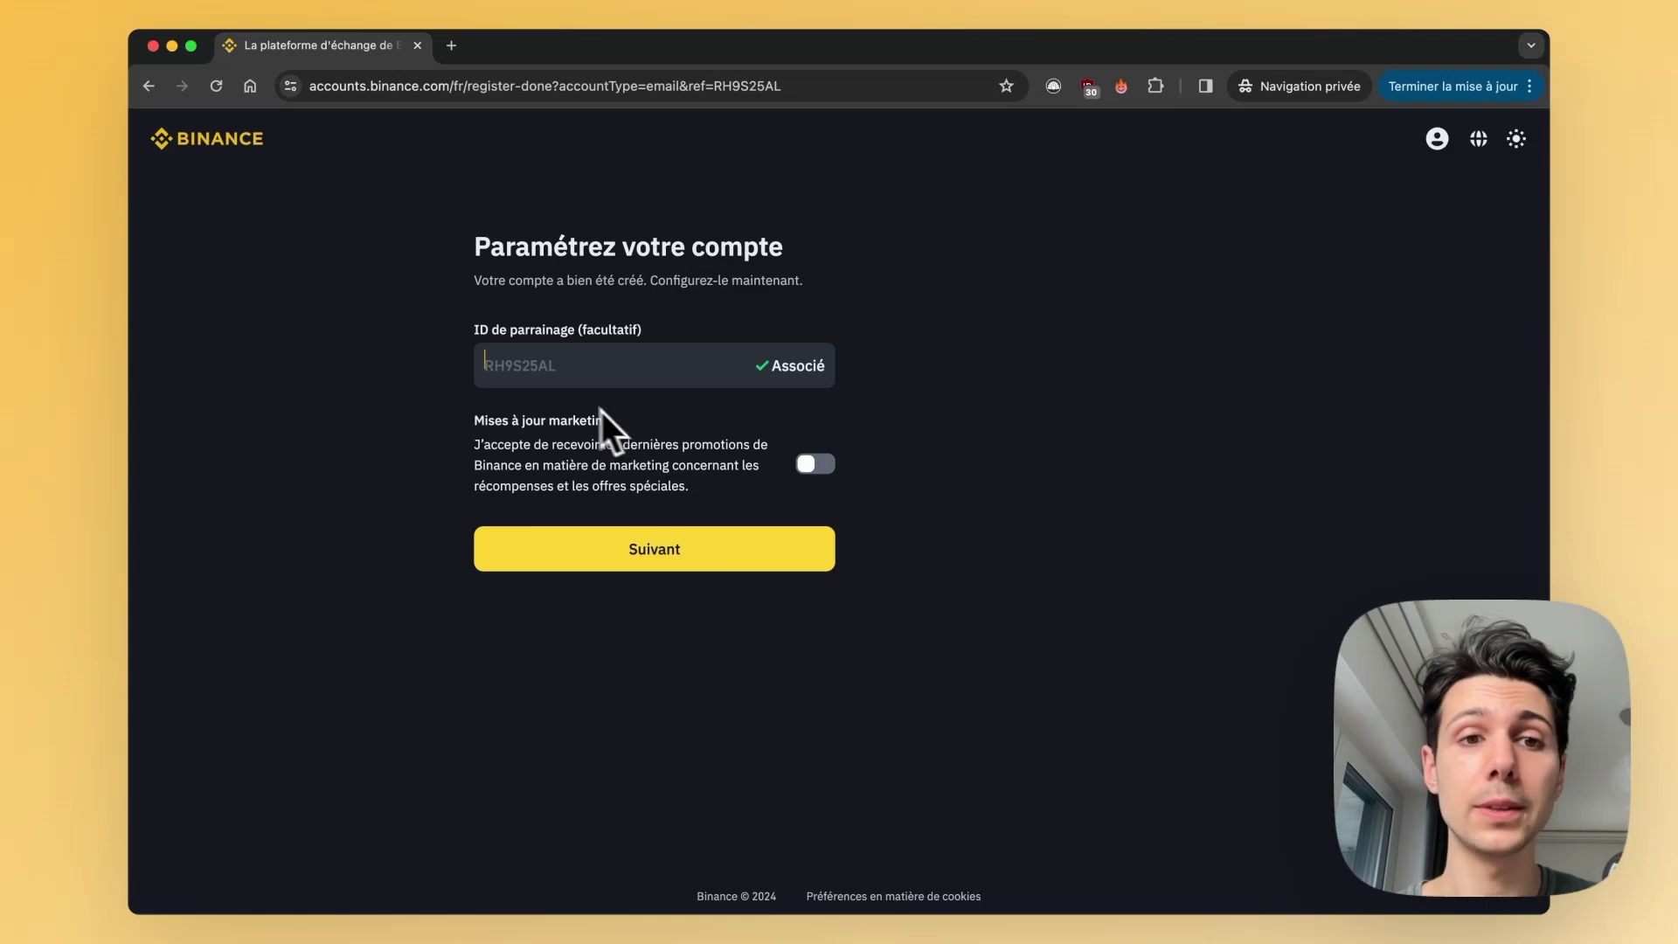
- Check the referral ID in the YouTube comment against the one shown on Binance
key(ctrl+Right)
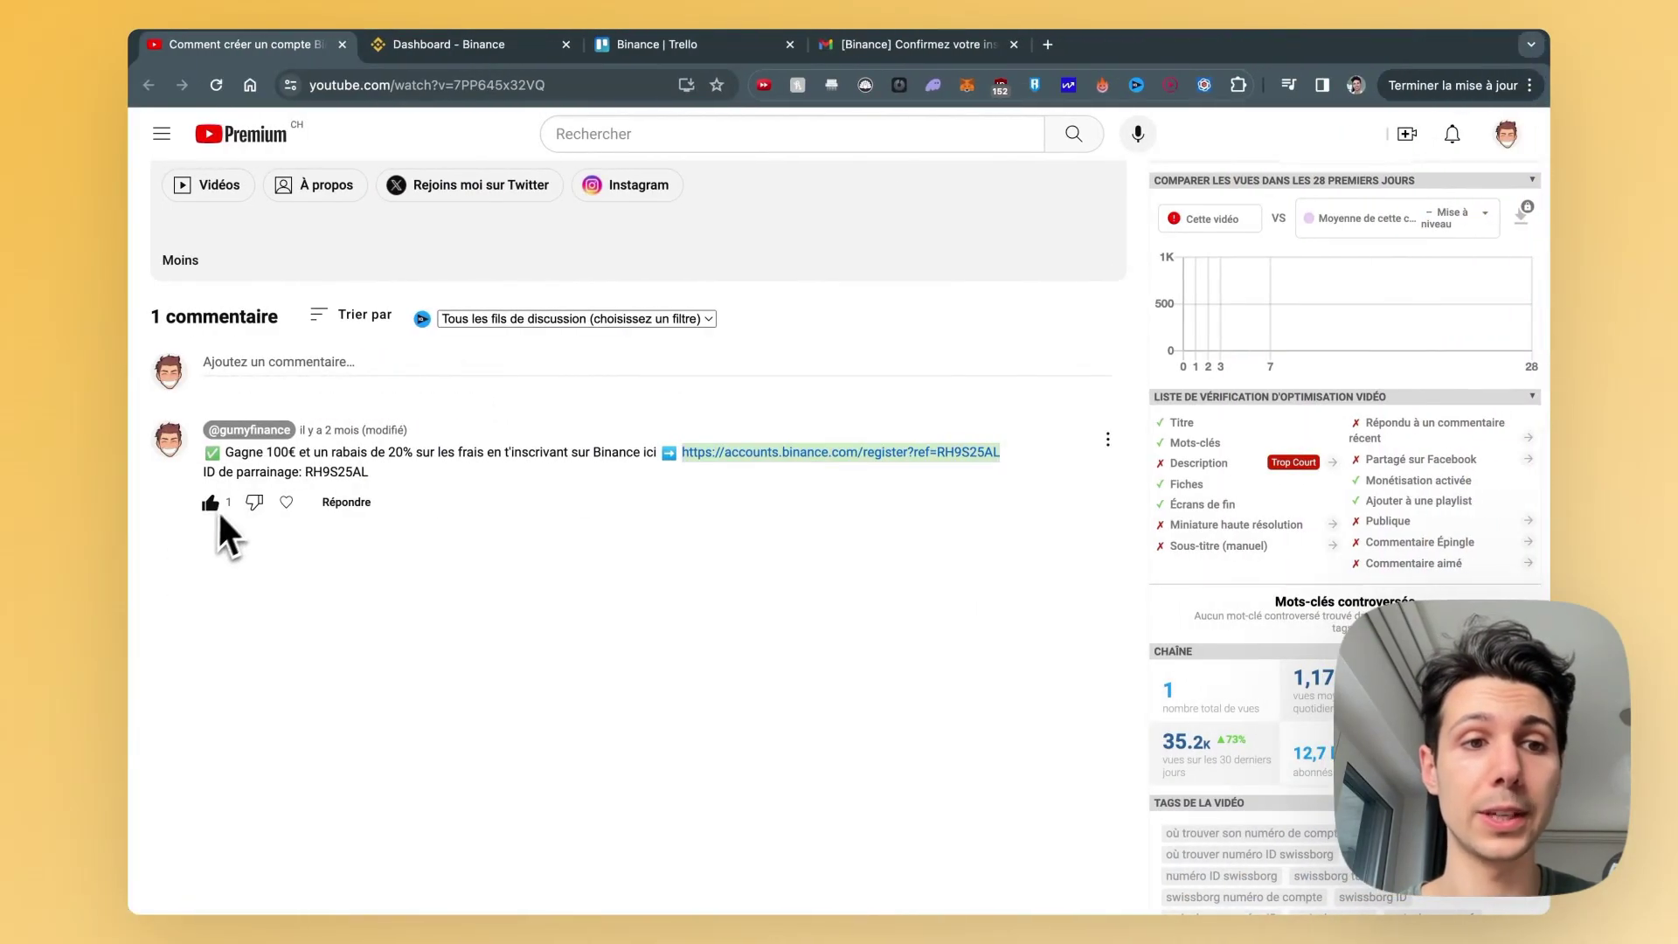
scroll(217, 528, up, 5)
scroll(238, 492, up, 2)
drag(442, 431, 802, 469)
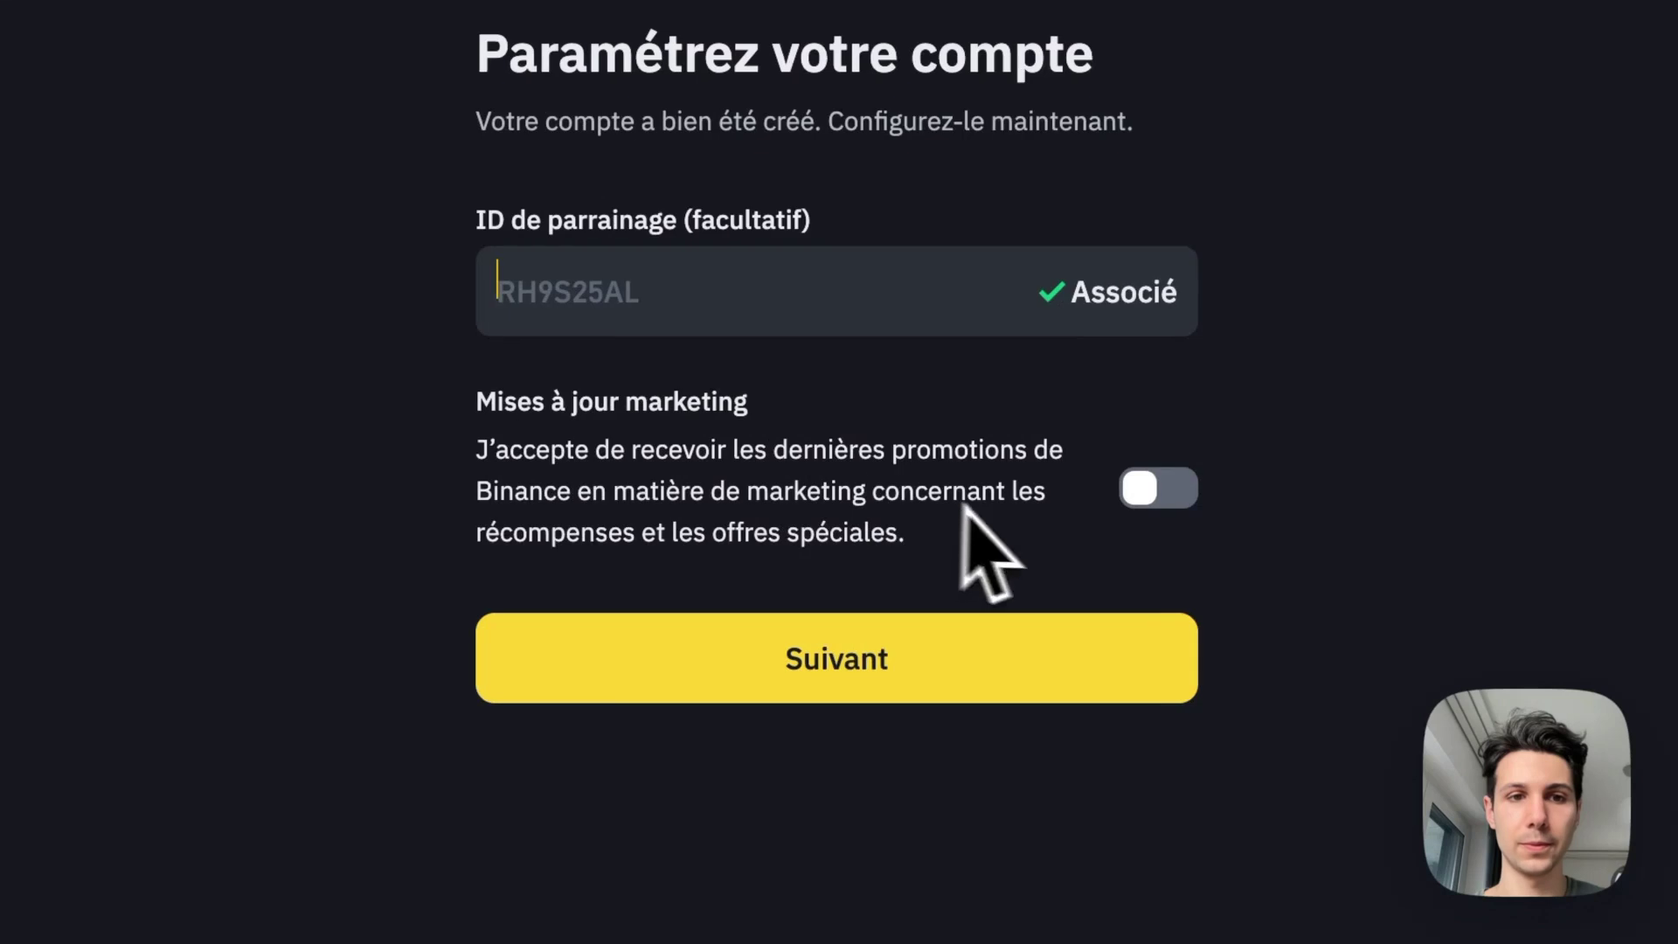
- Opt in to marketing updates and stay signed in for 5 days, hiding the prompt
click(1070, 430)
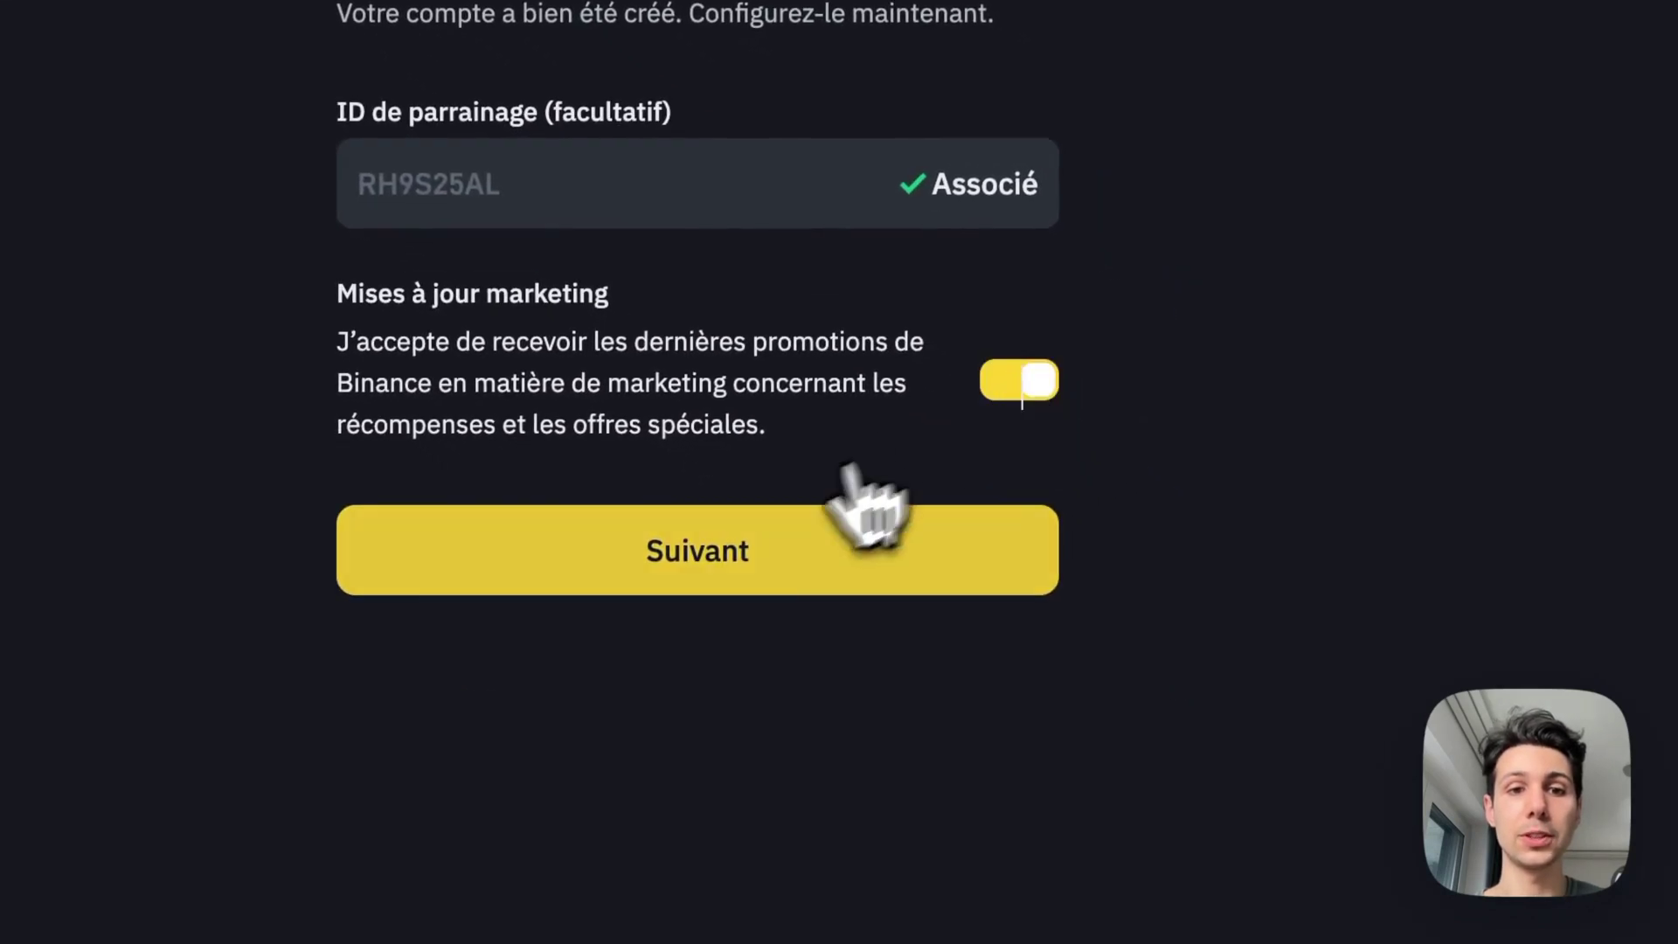
click(646, 568)
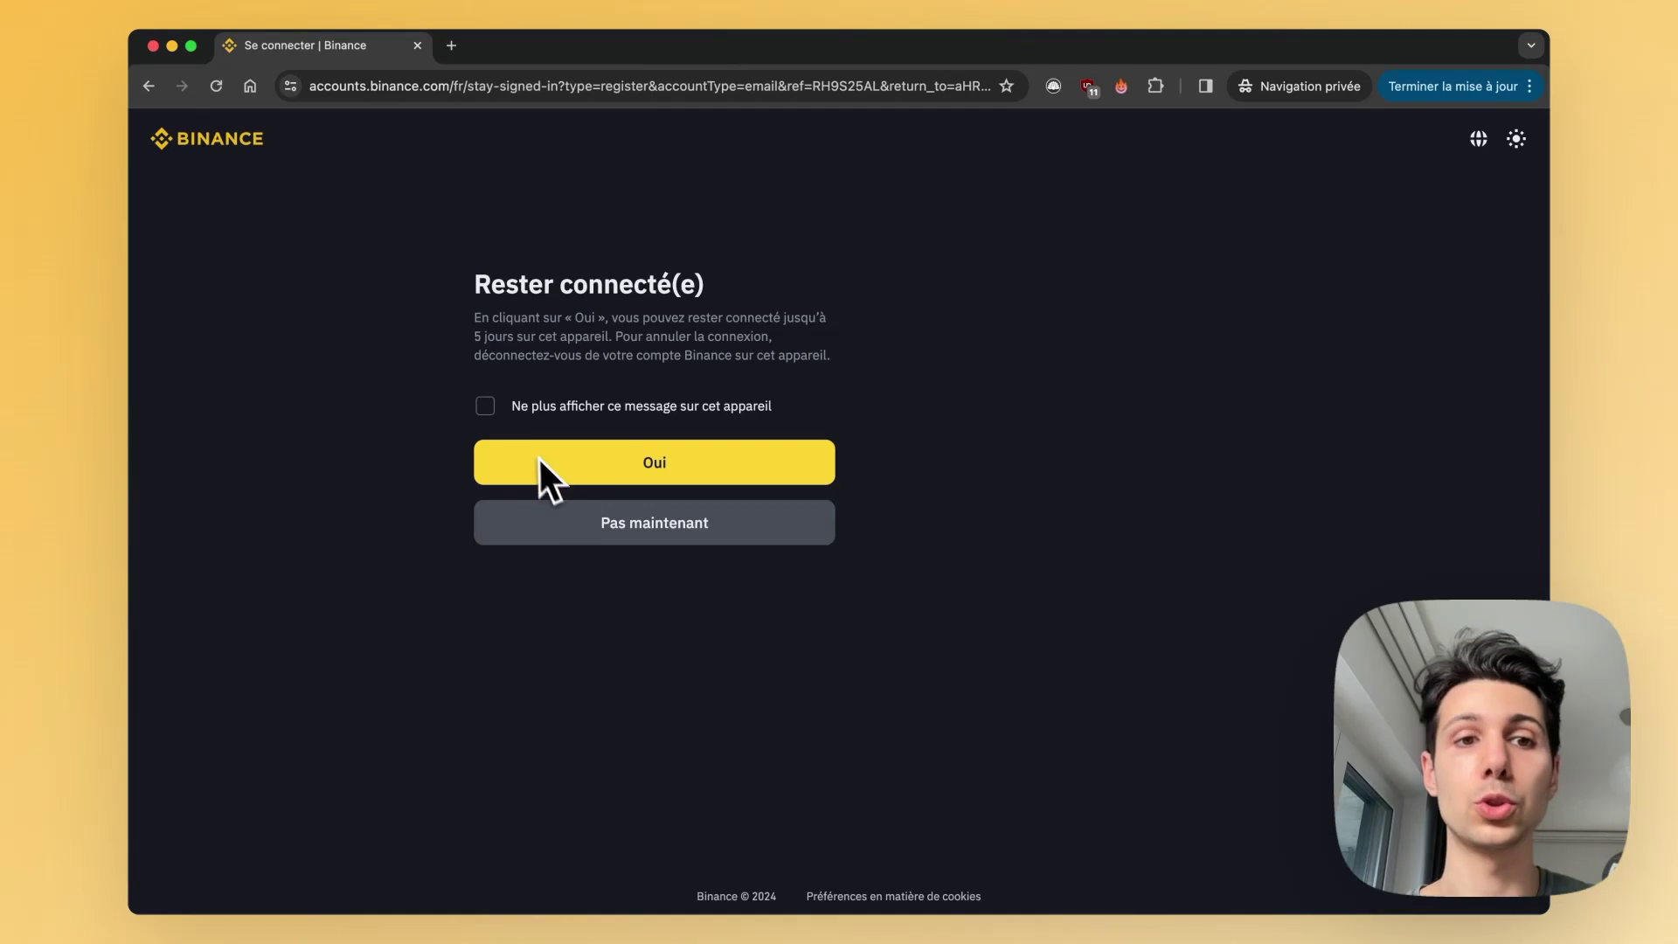
click(487, 408)
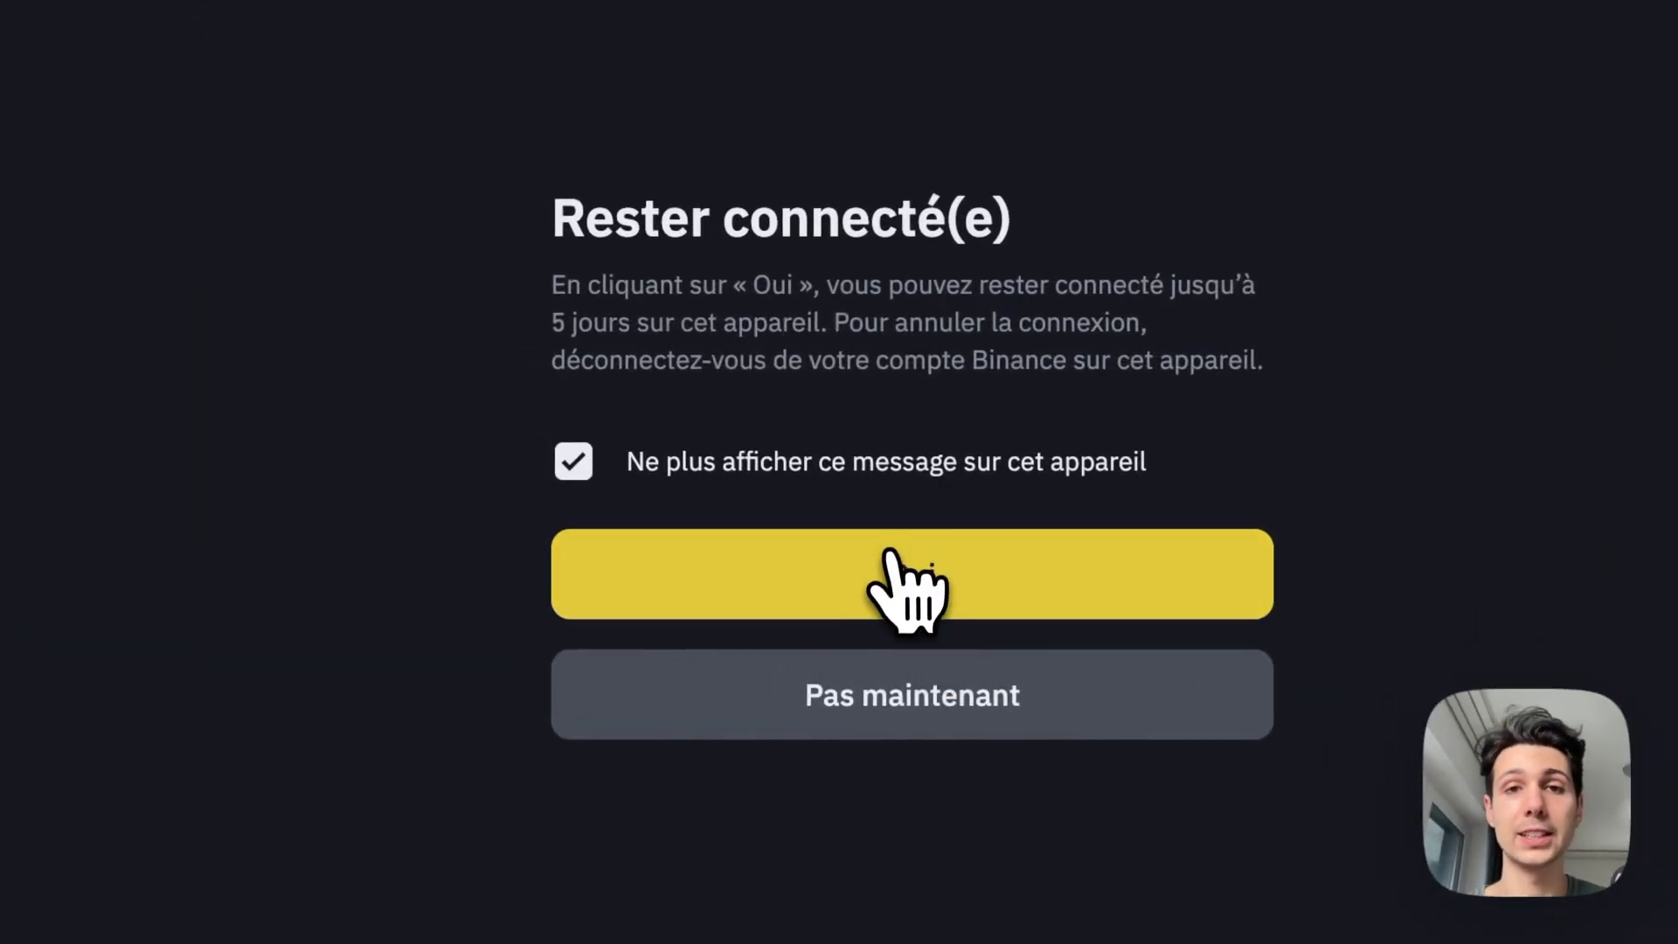
click(877, 573)
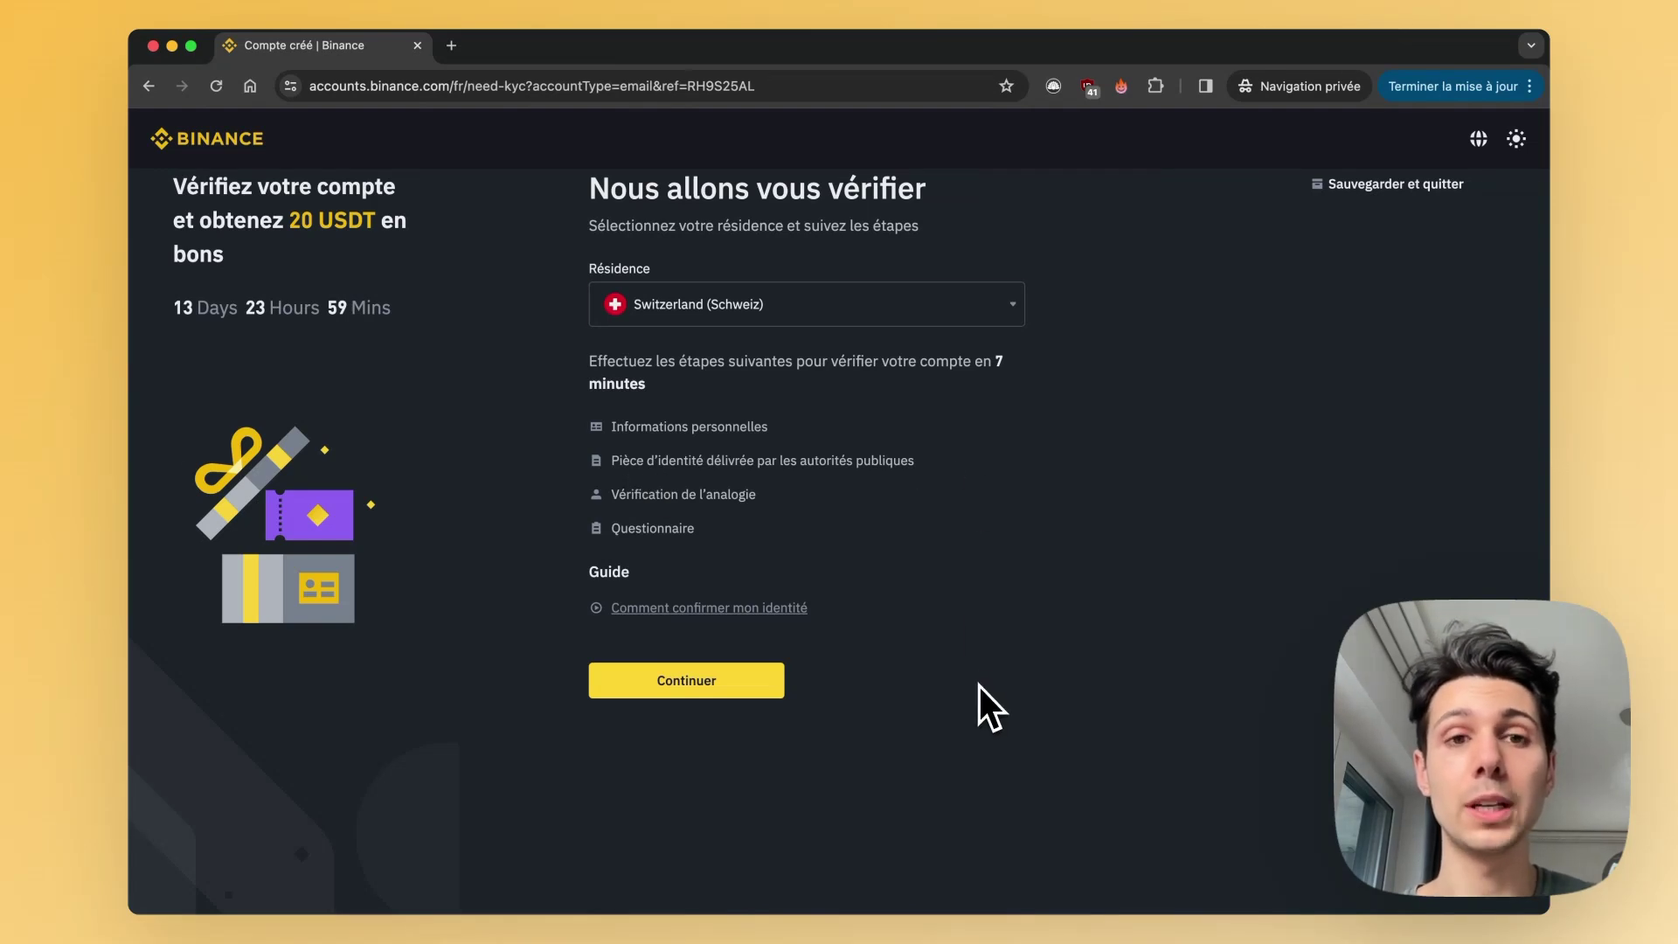
click(788, 314)
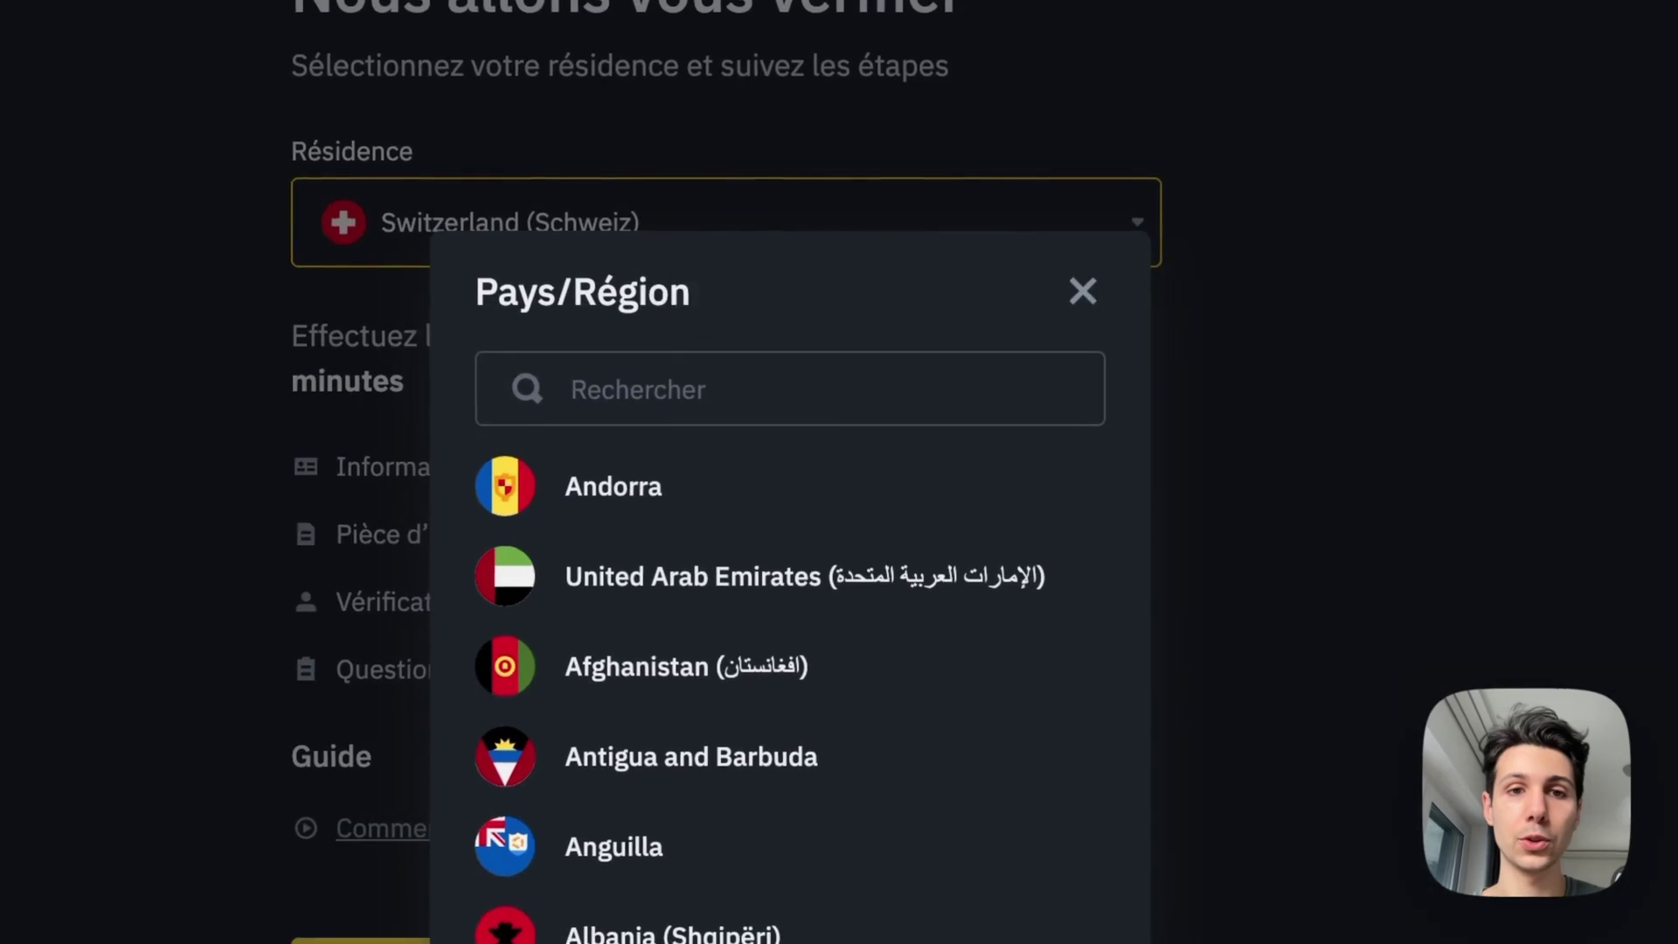
scroll(656, 749, down, 20)
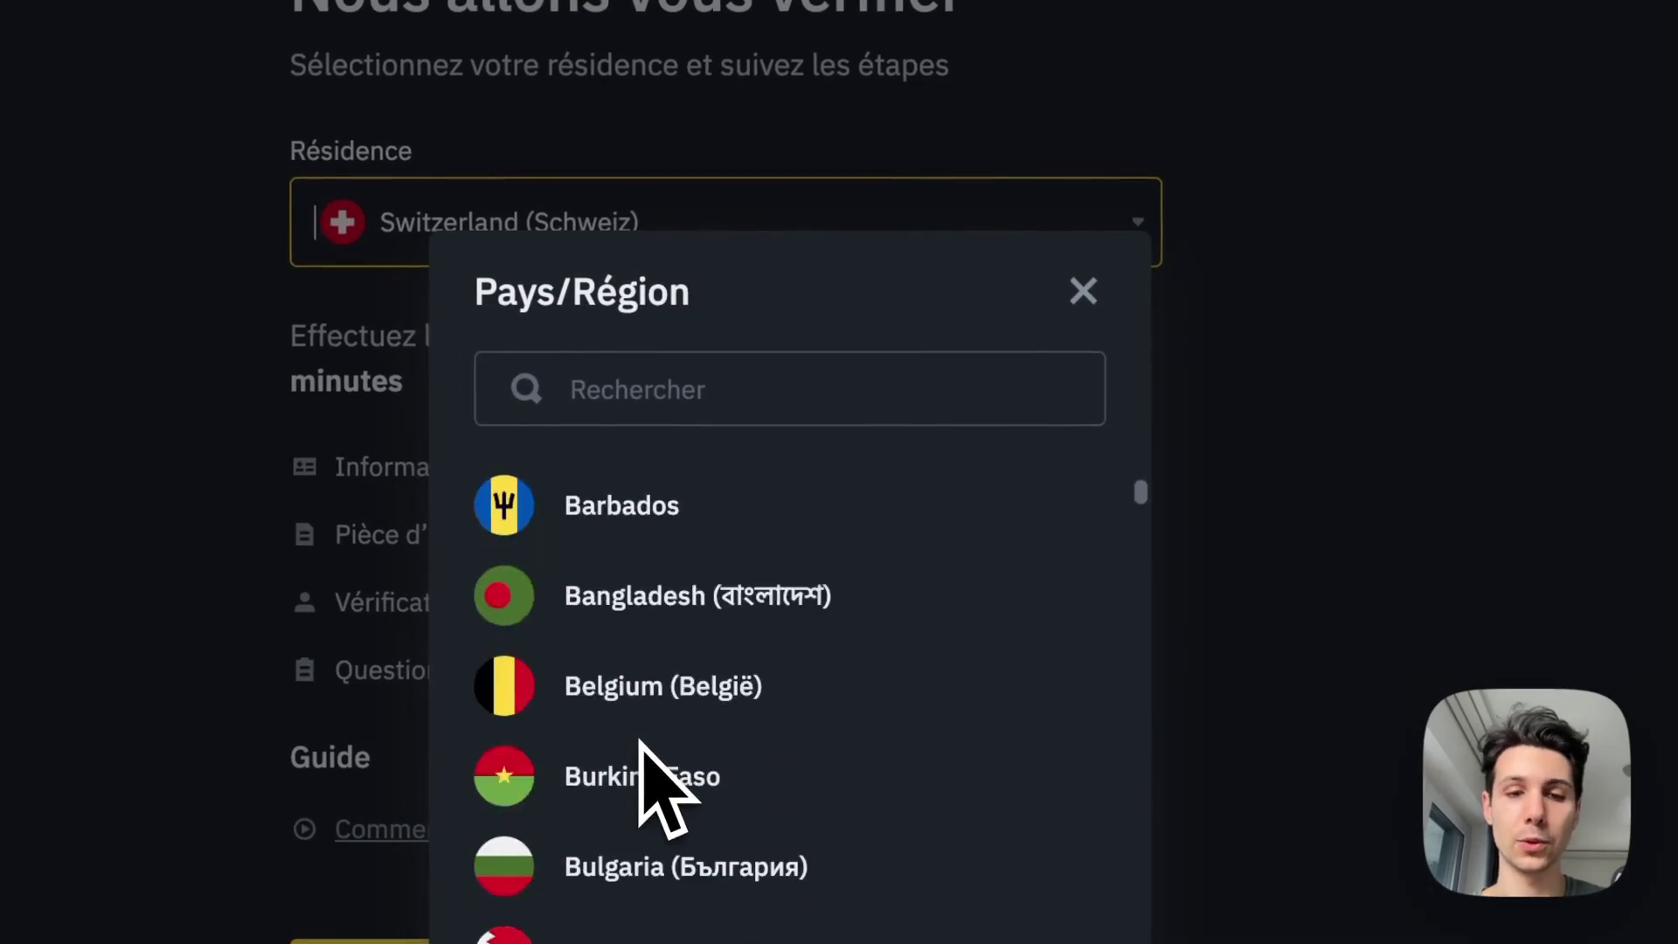
scroll(655, 749, up, 20)
click(1083, 291)
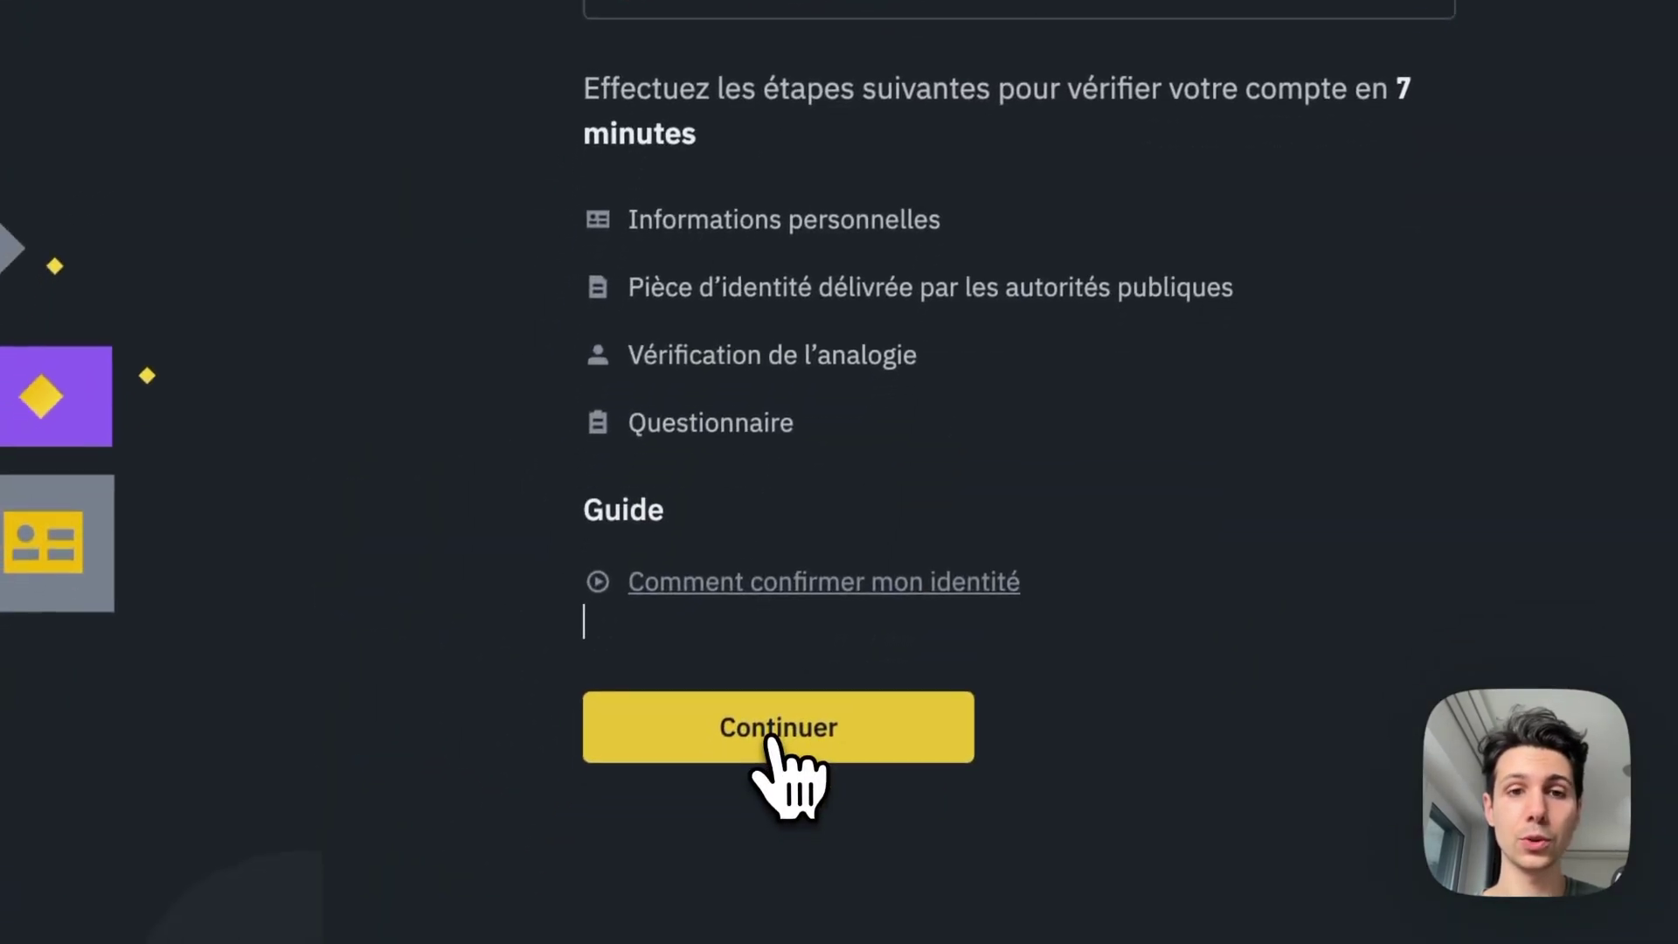
- Choose Switzerland as nationality and autofill the legal first and last name
click(774, 738)
click(536, 375)
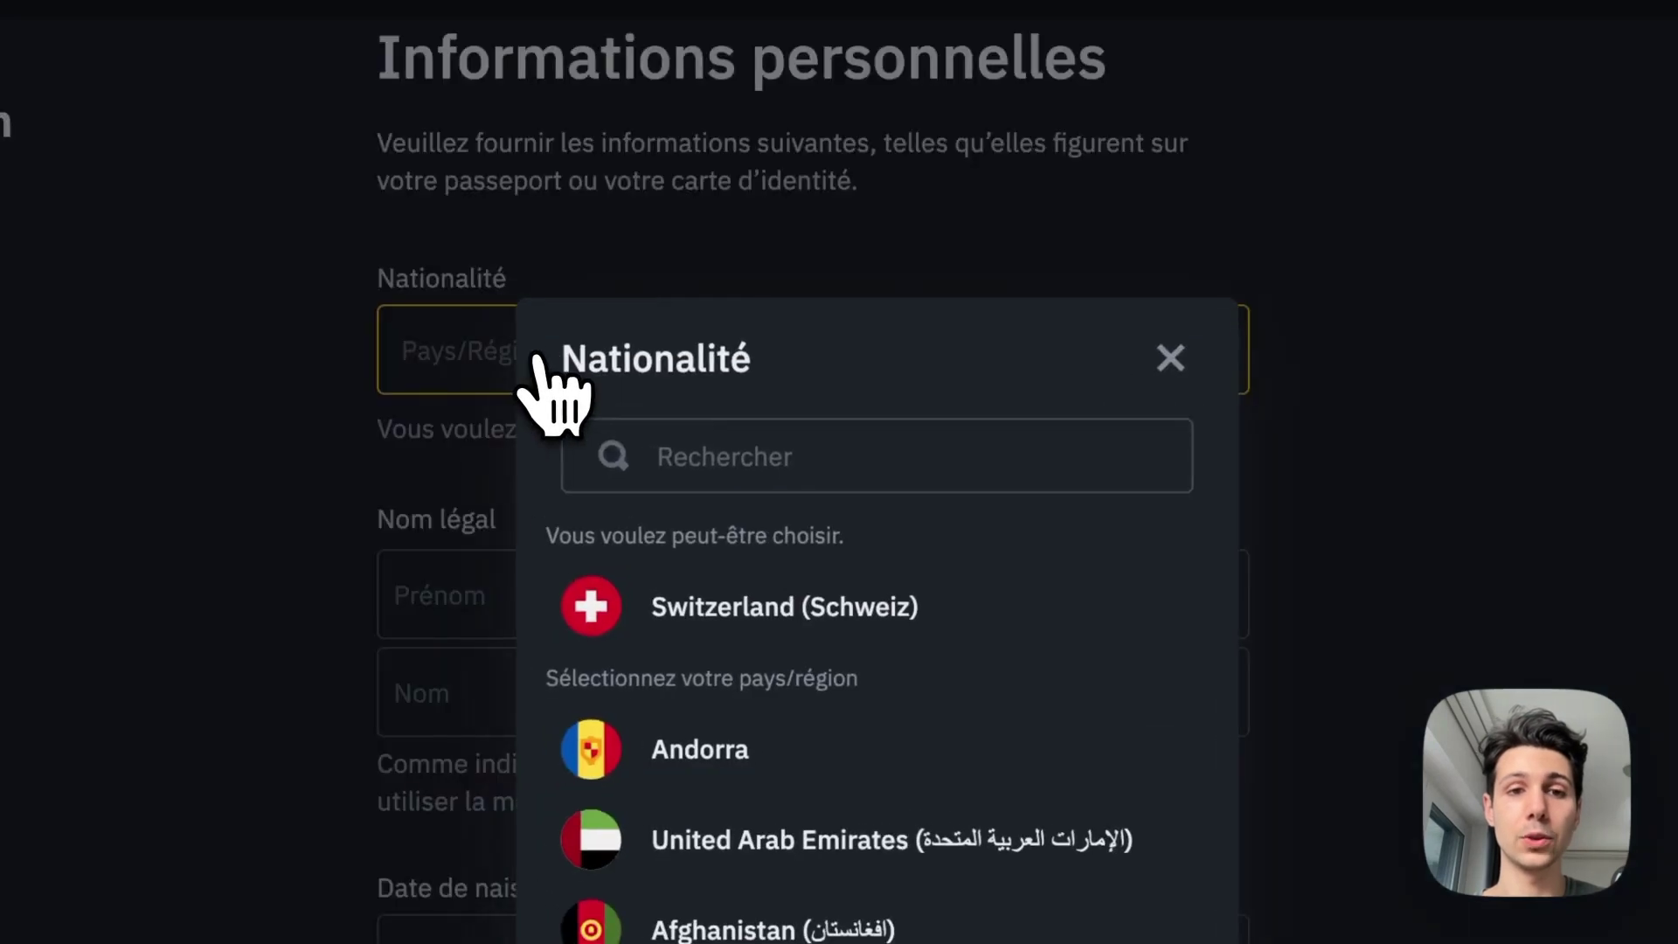
click(699, 605)
click(481, 594)
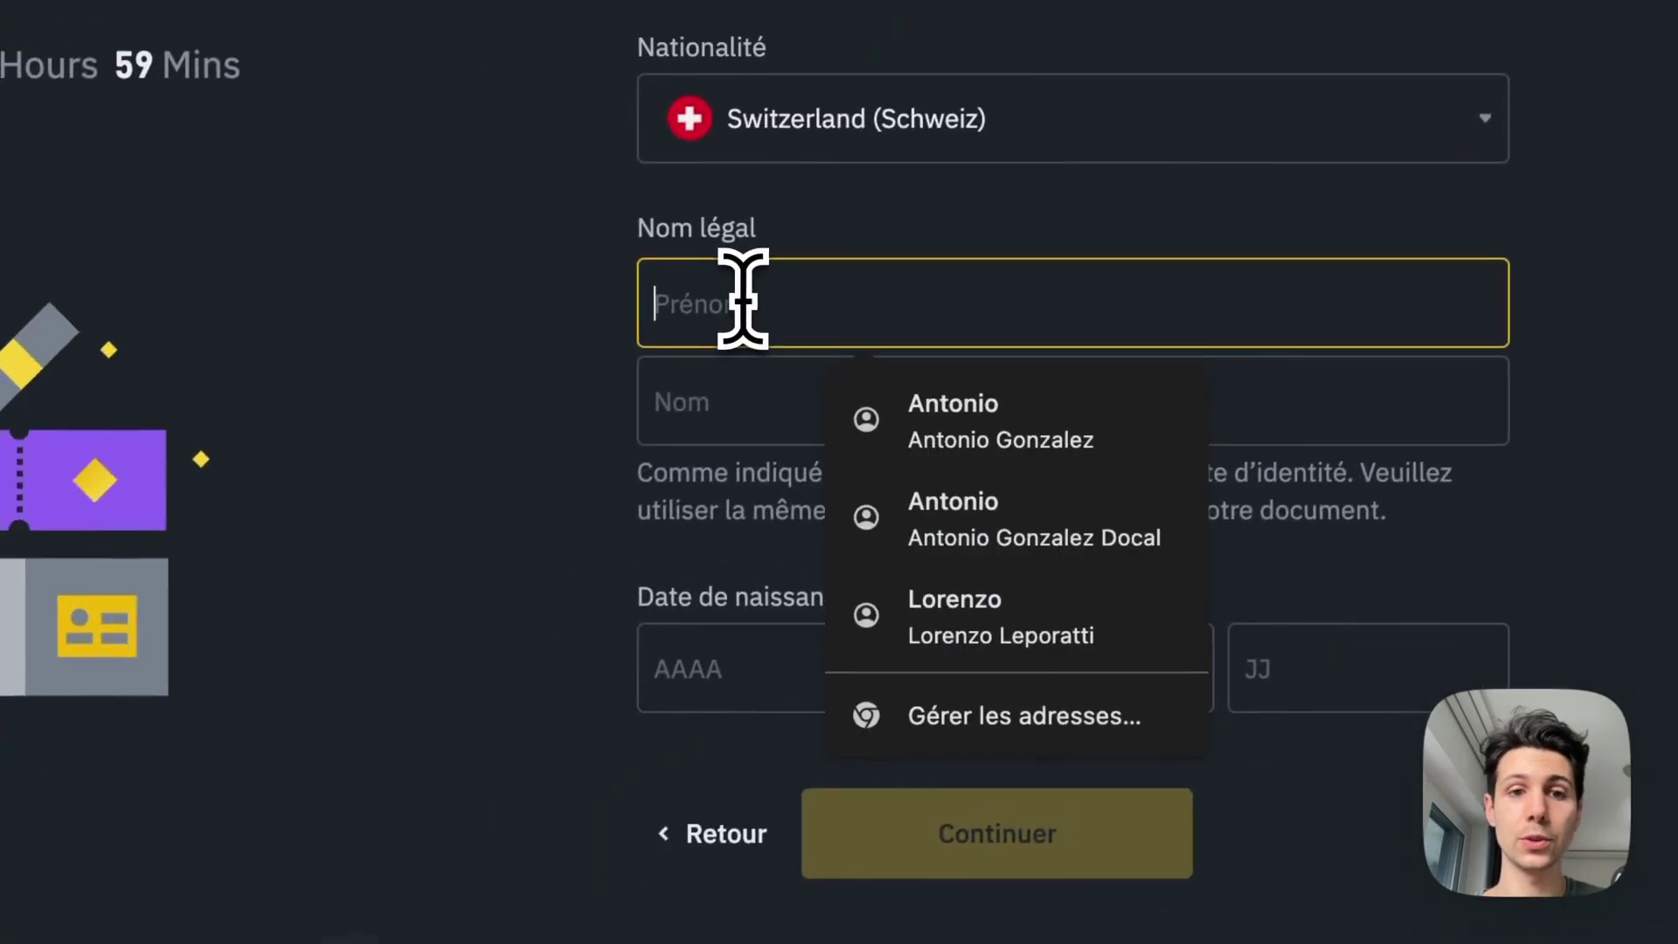
click(955, 420)
- Enter the birth date and begin filling in the residential address
click(746, 670)
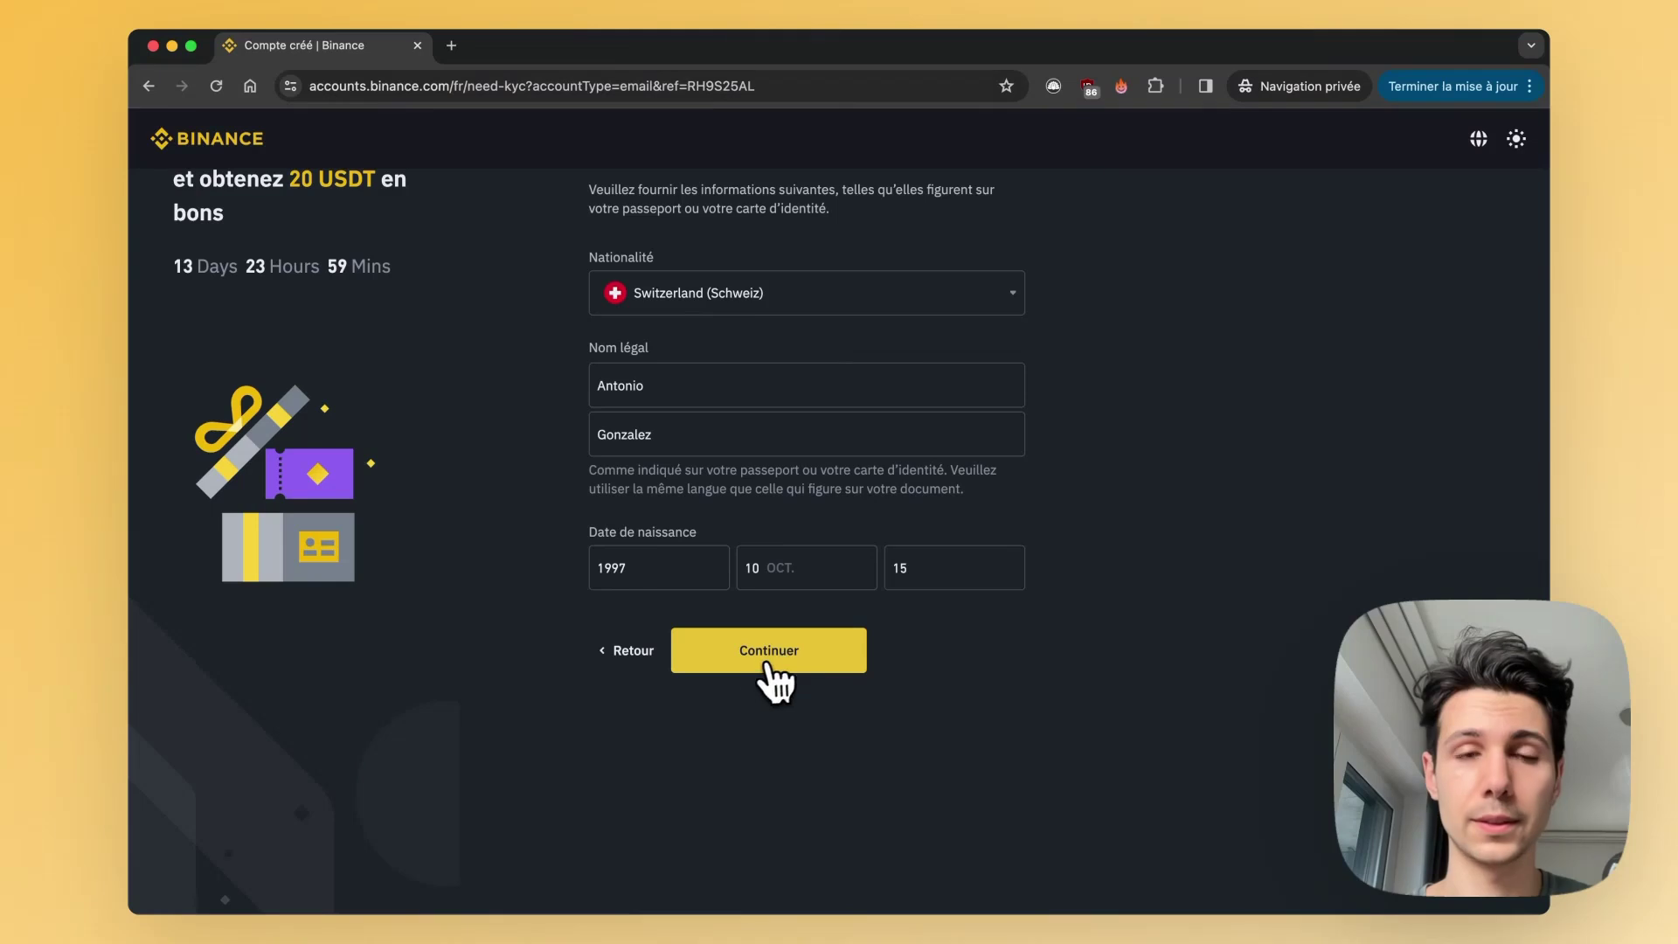
click(770, 650)
click(640, 557)
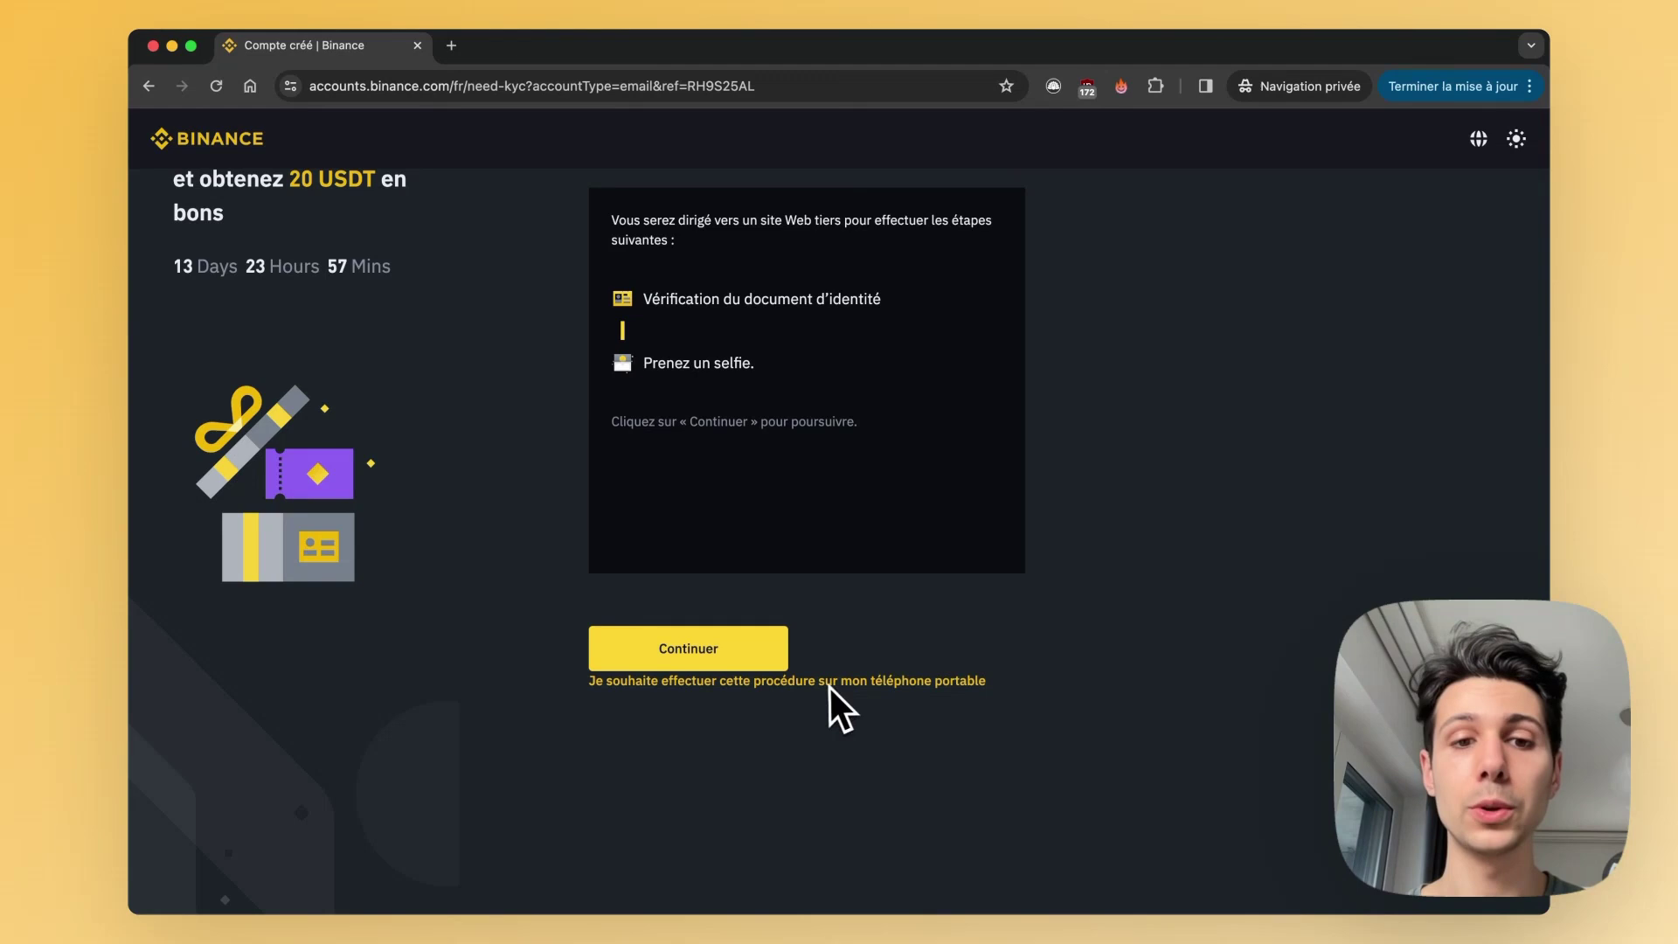
- Set Switzerland | Schweiz as issuing country and choose Passeport as the identity document
click(699, 664)
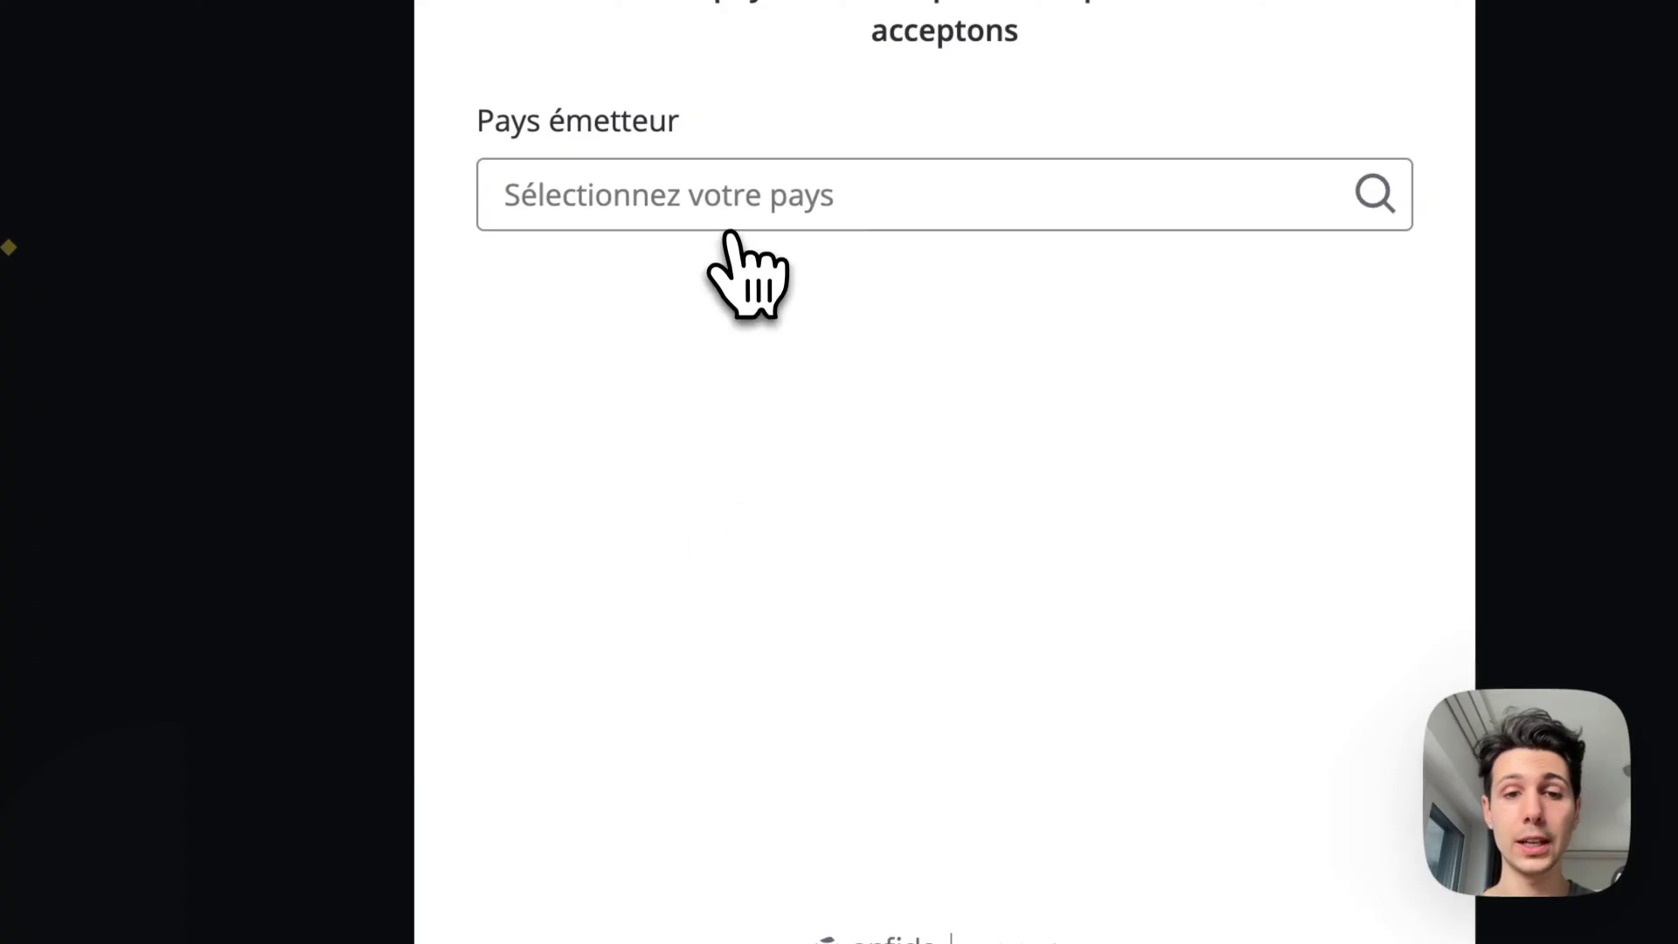
click(734, 214)
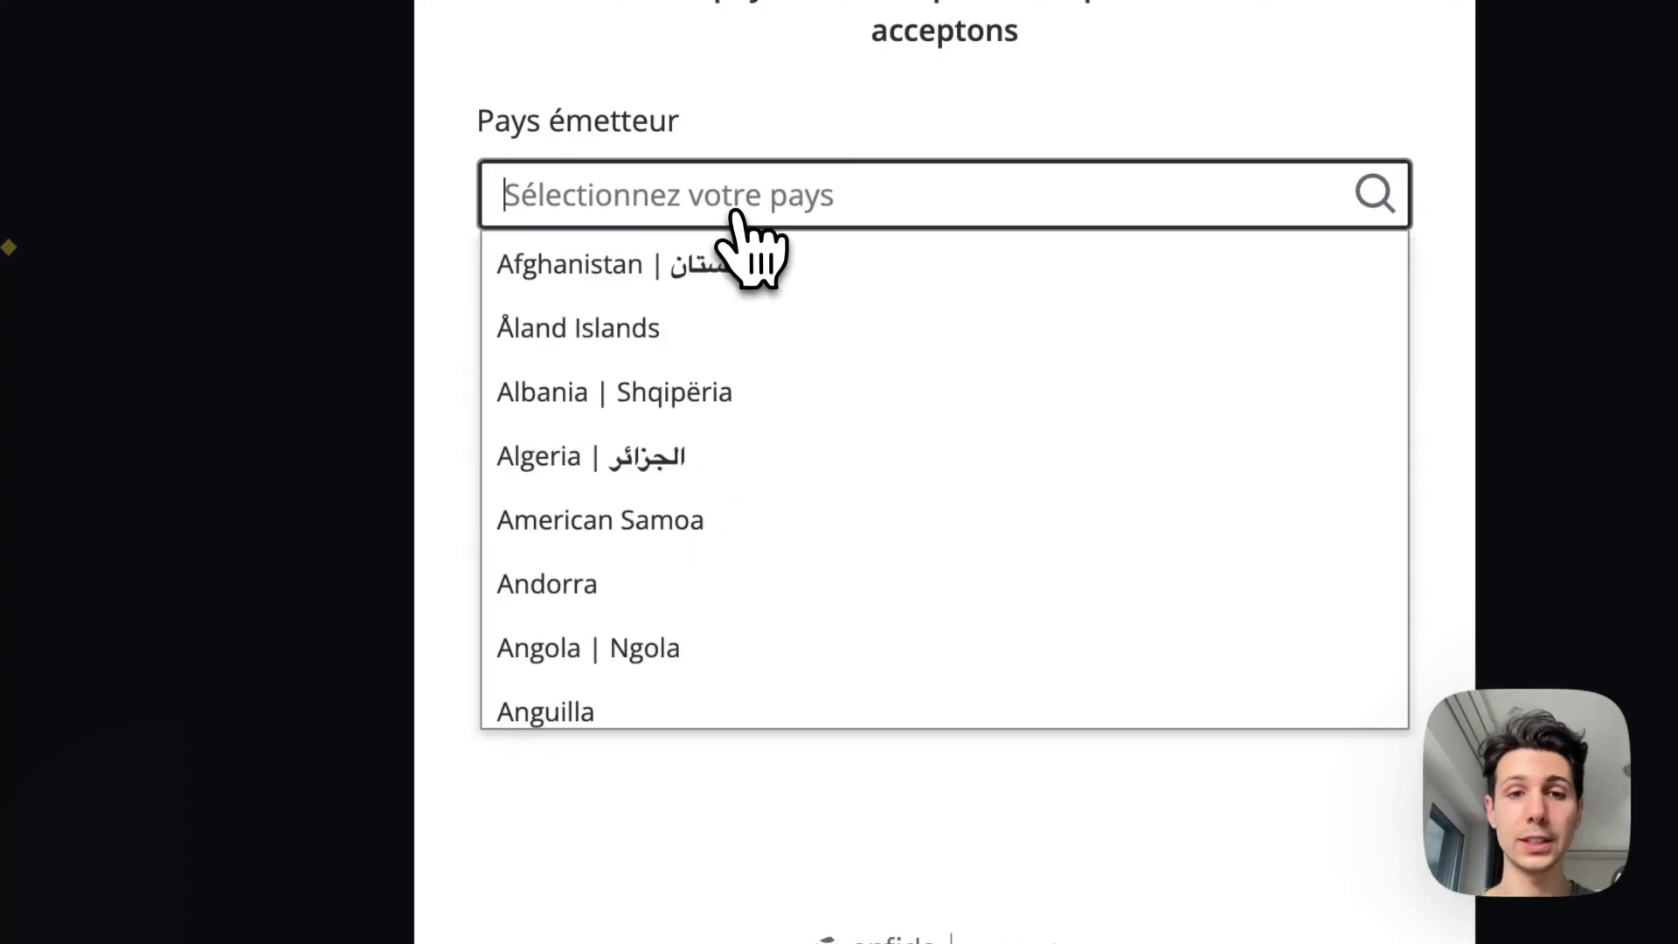
text(sw)
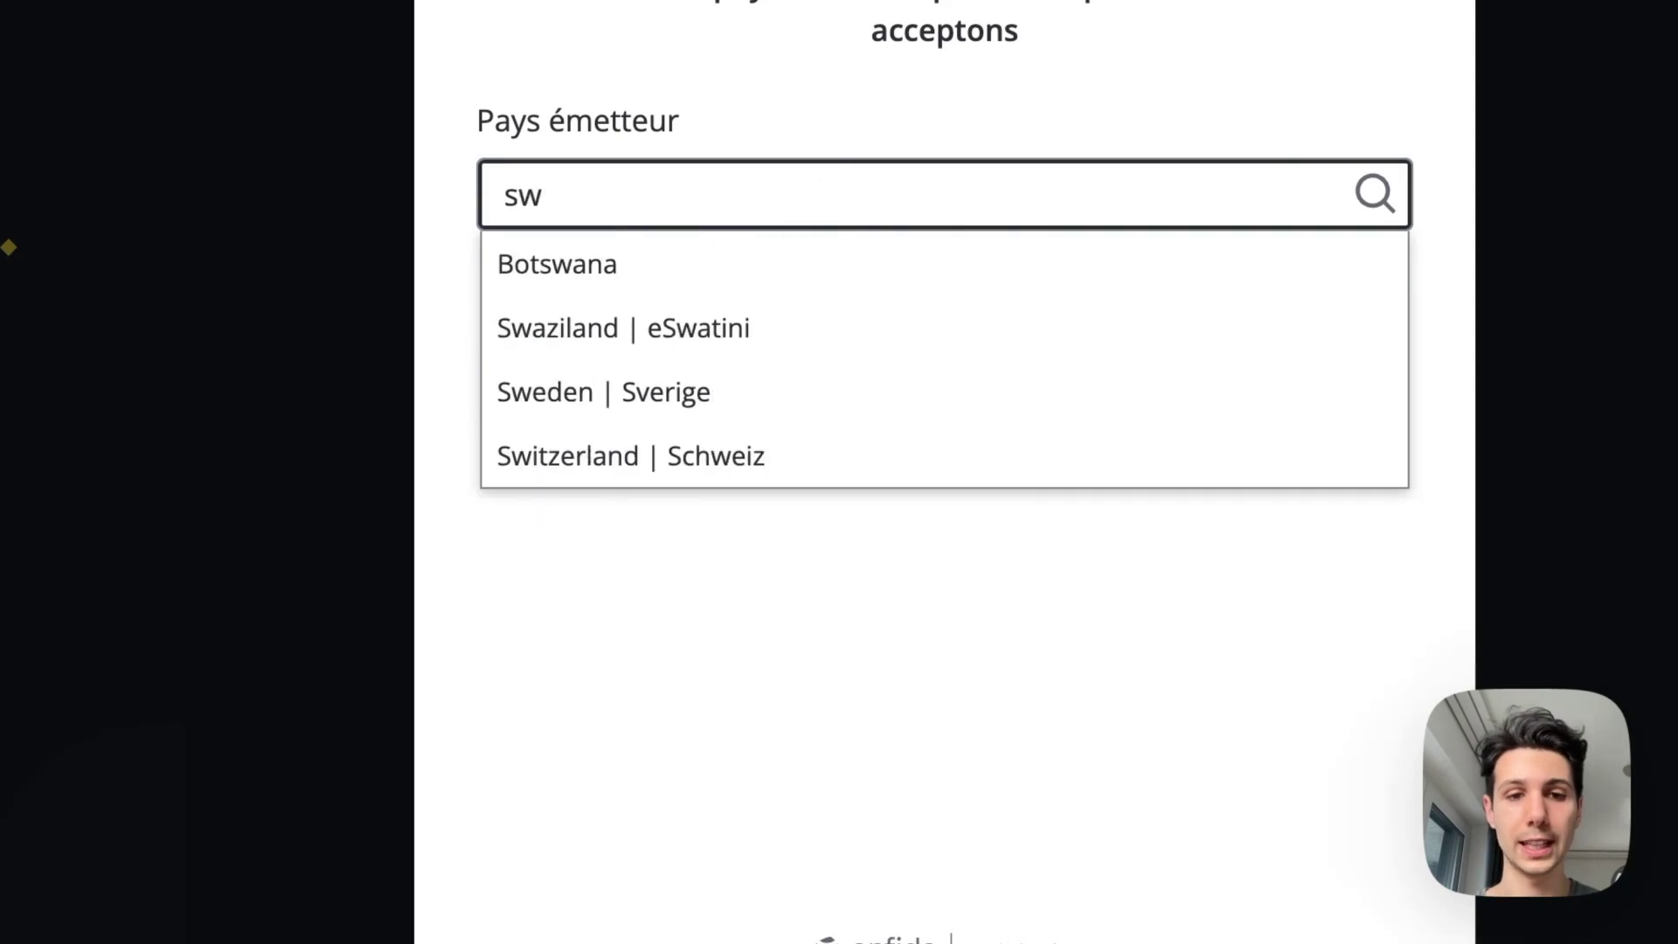
click(776, 456)
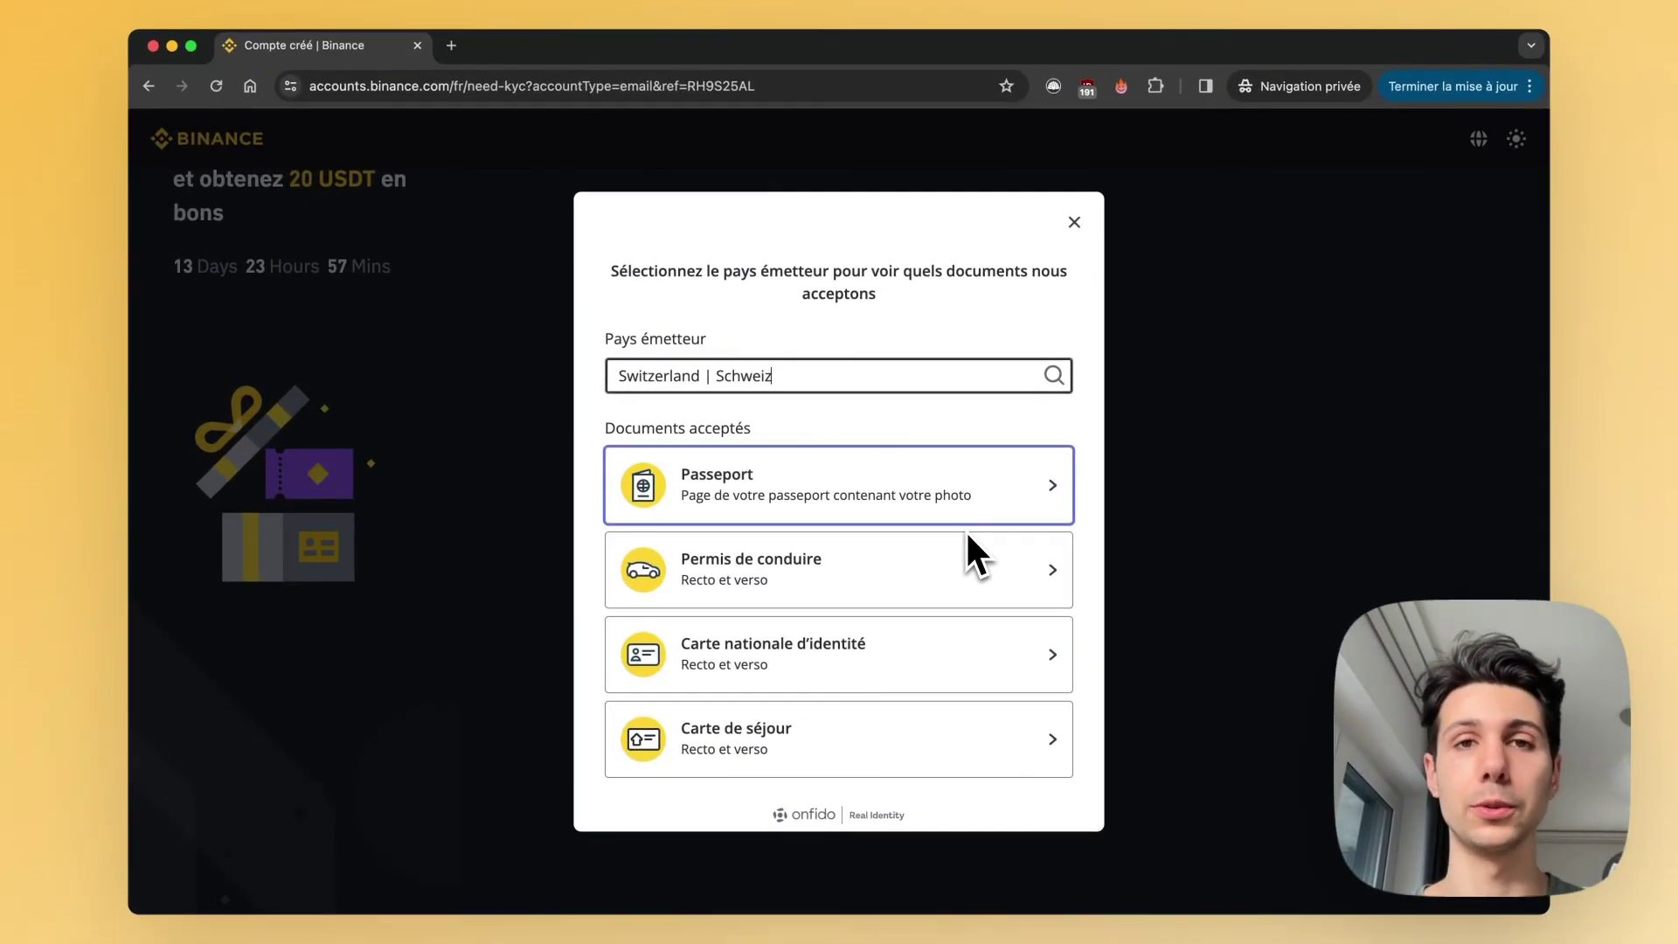
click(961, 502)
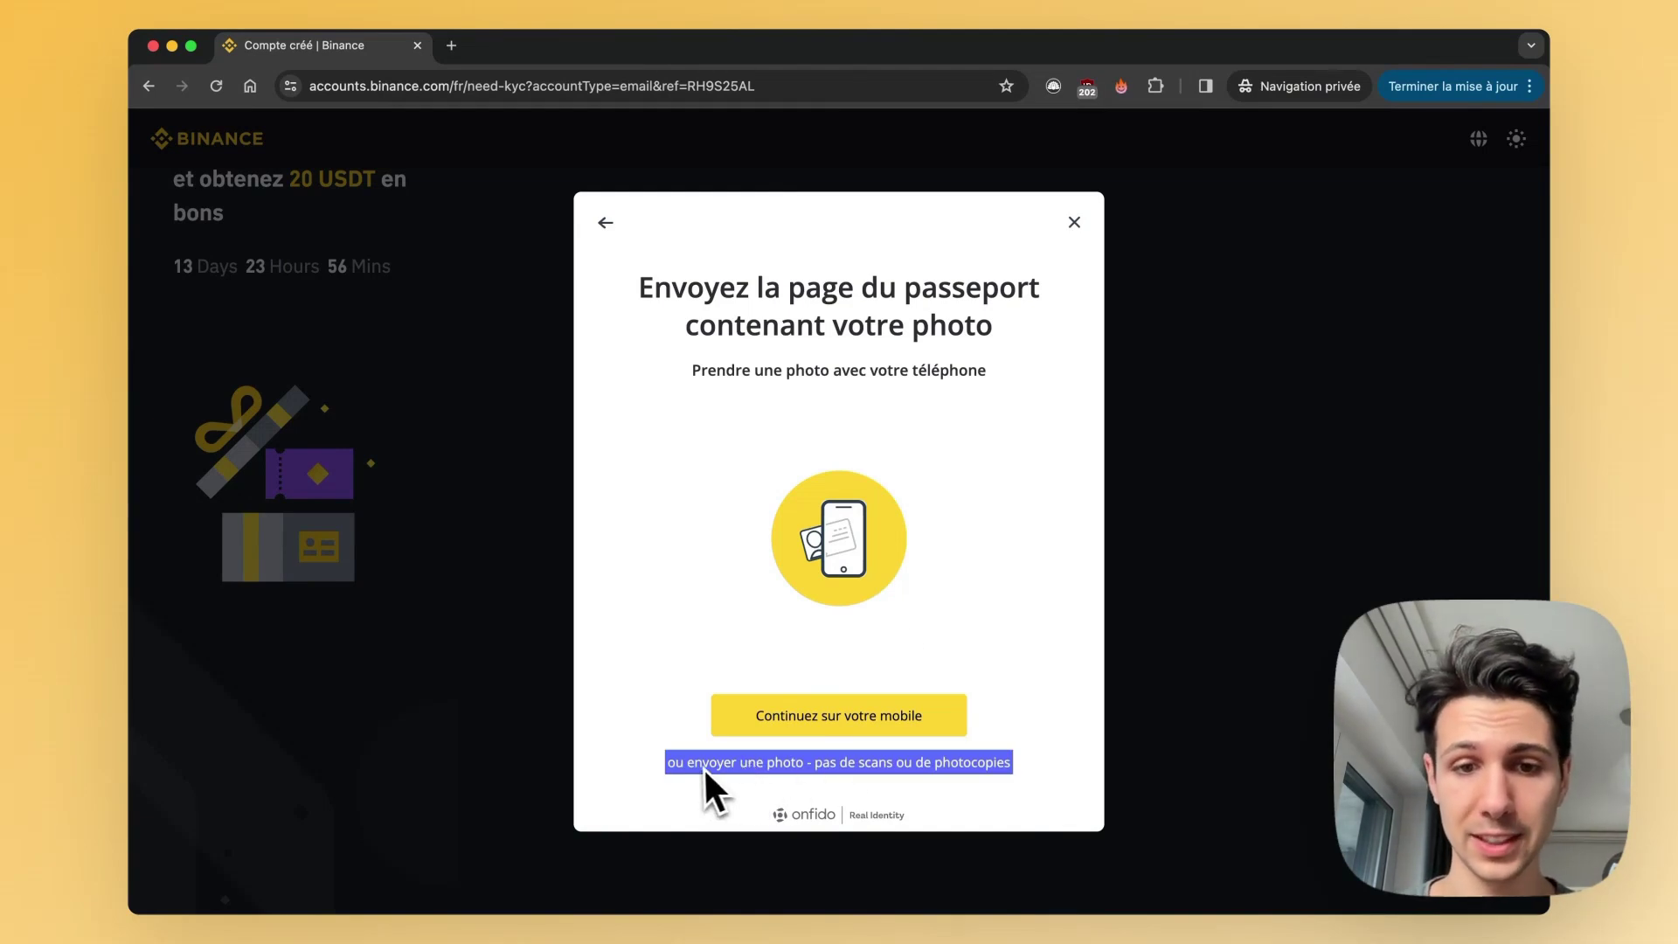
- Capture the passport and selfie video through a secure phone link, then submit them
click(833, 728)
click(831, 774)
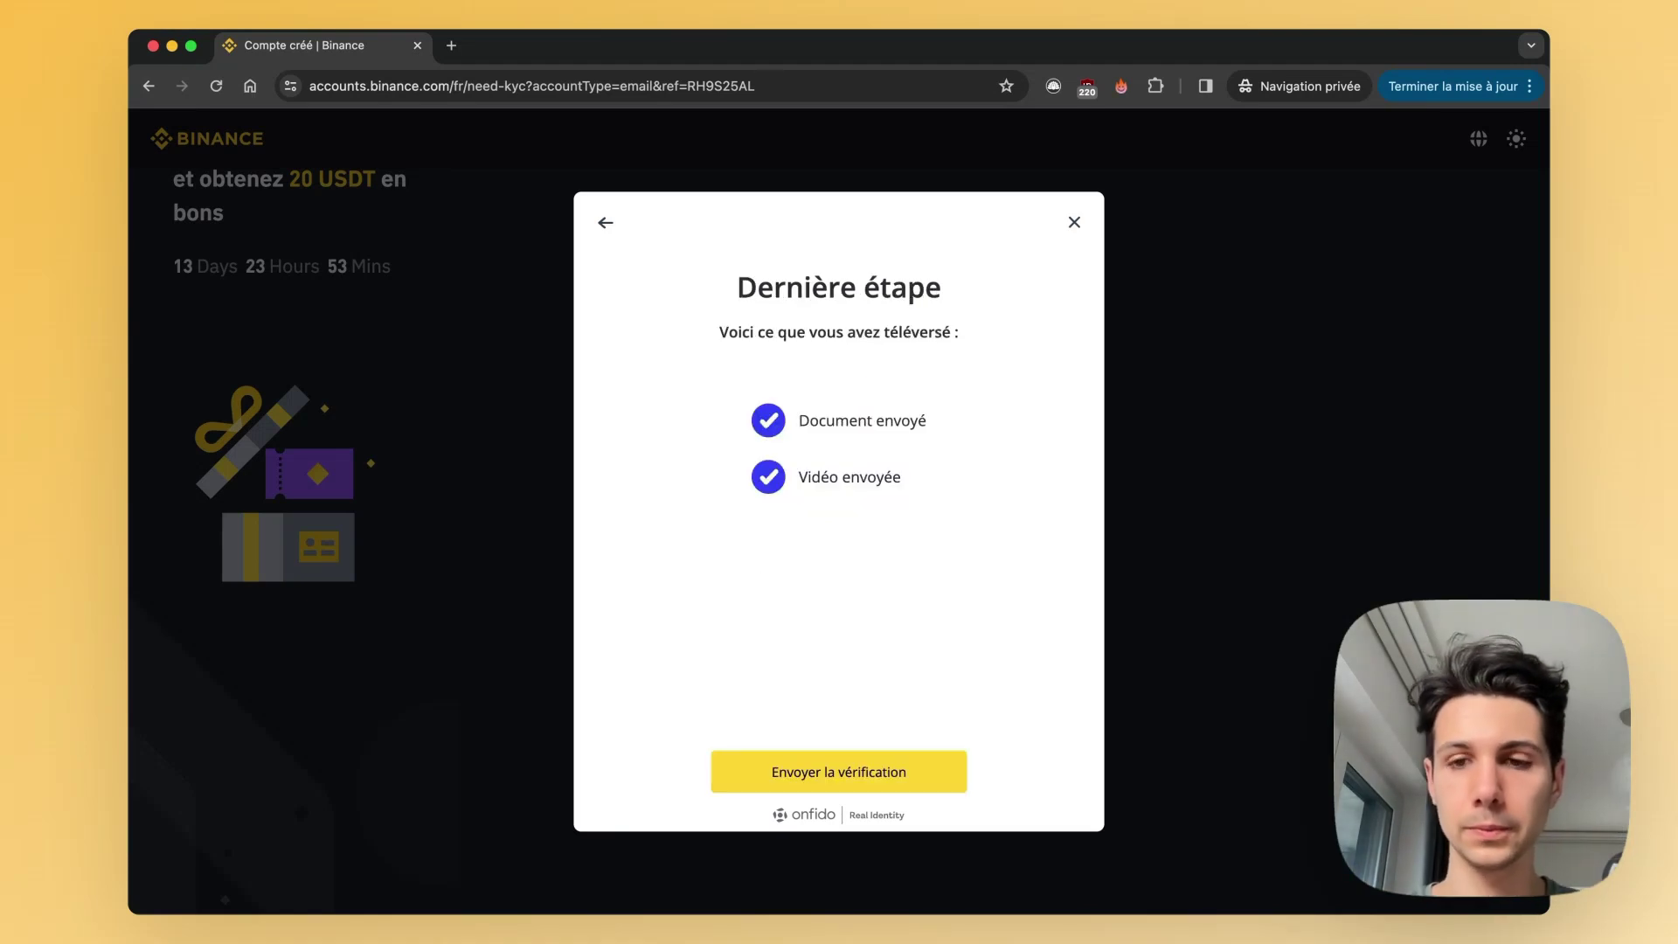
click(856, 771)
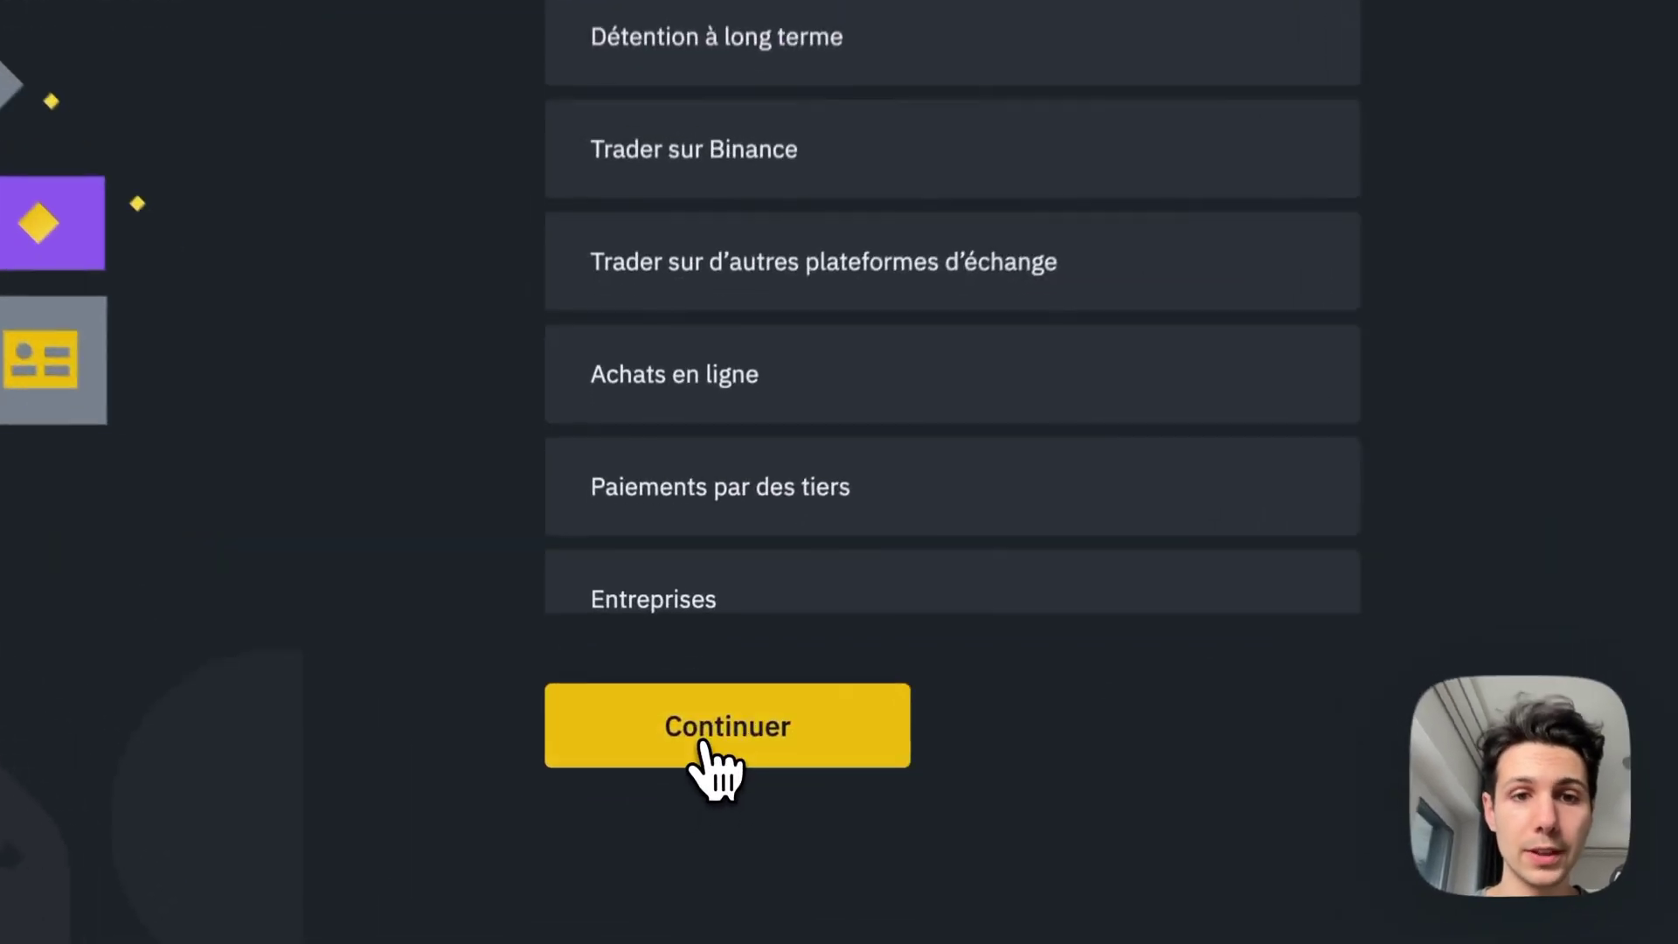
- Answer Investir, Profession, Employé(e), < 9 999 USD, Agricole and Virements bancaires
click(686, 791)
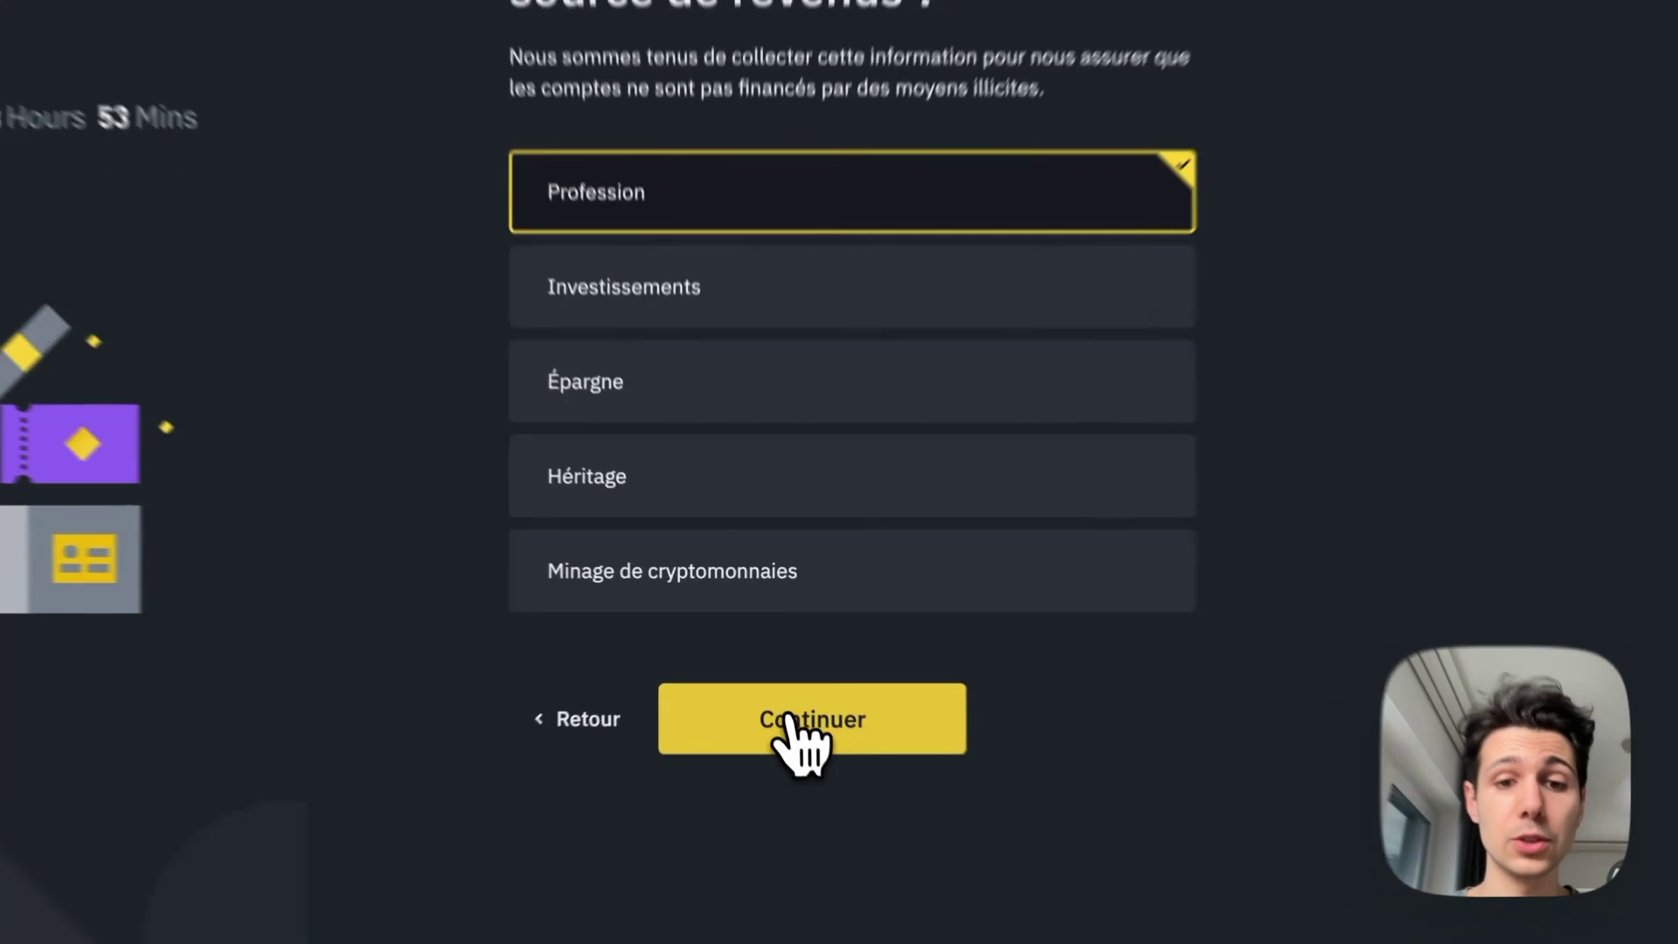
click(795, 697)
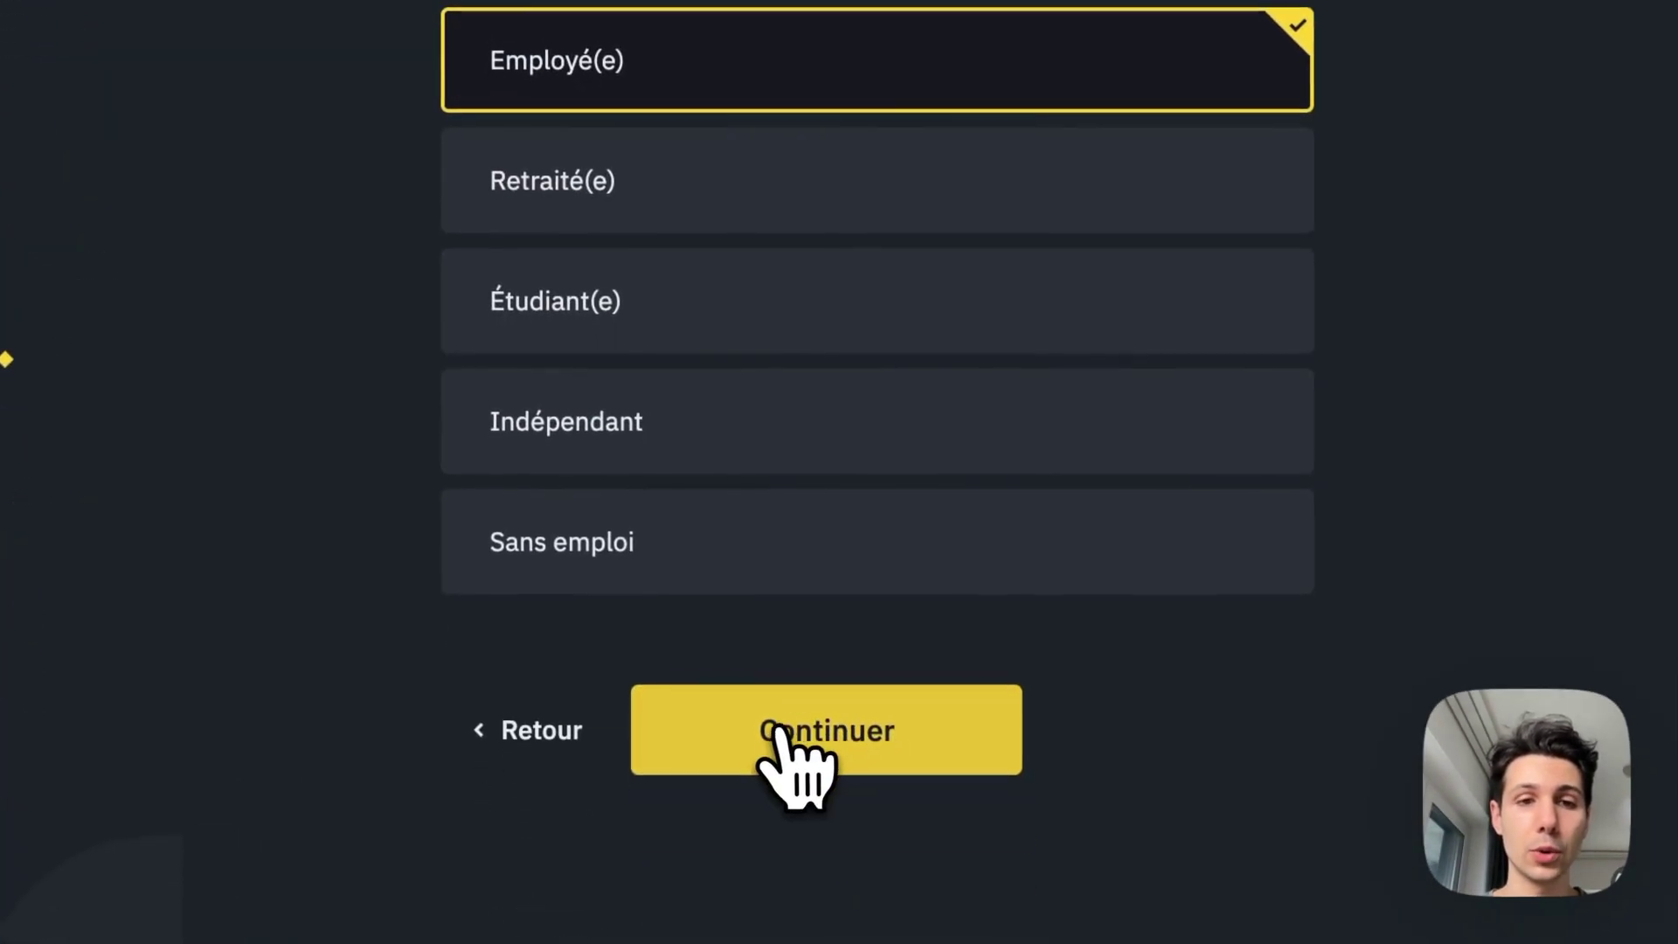
click(753, 736)
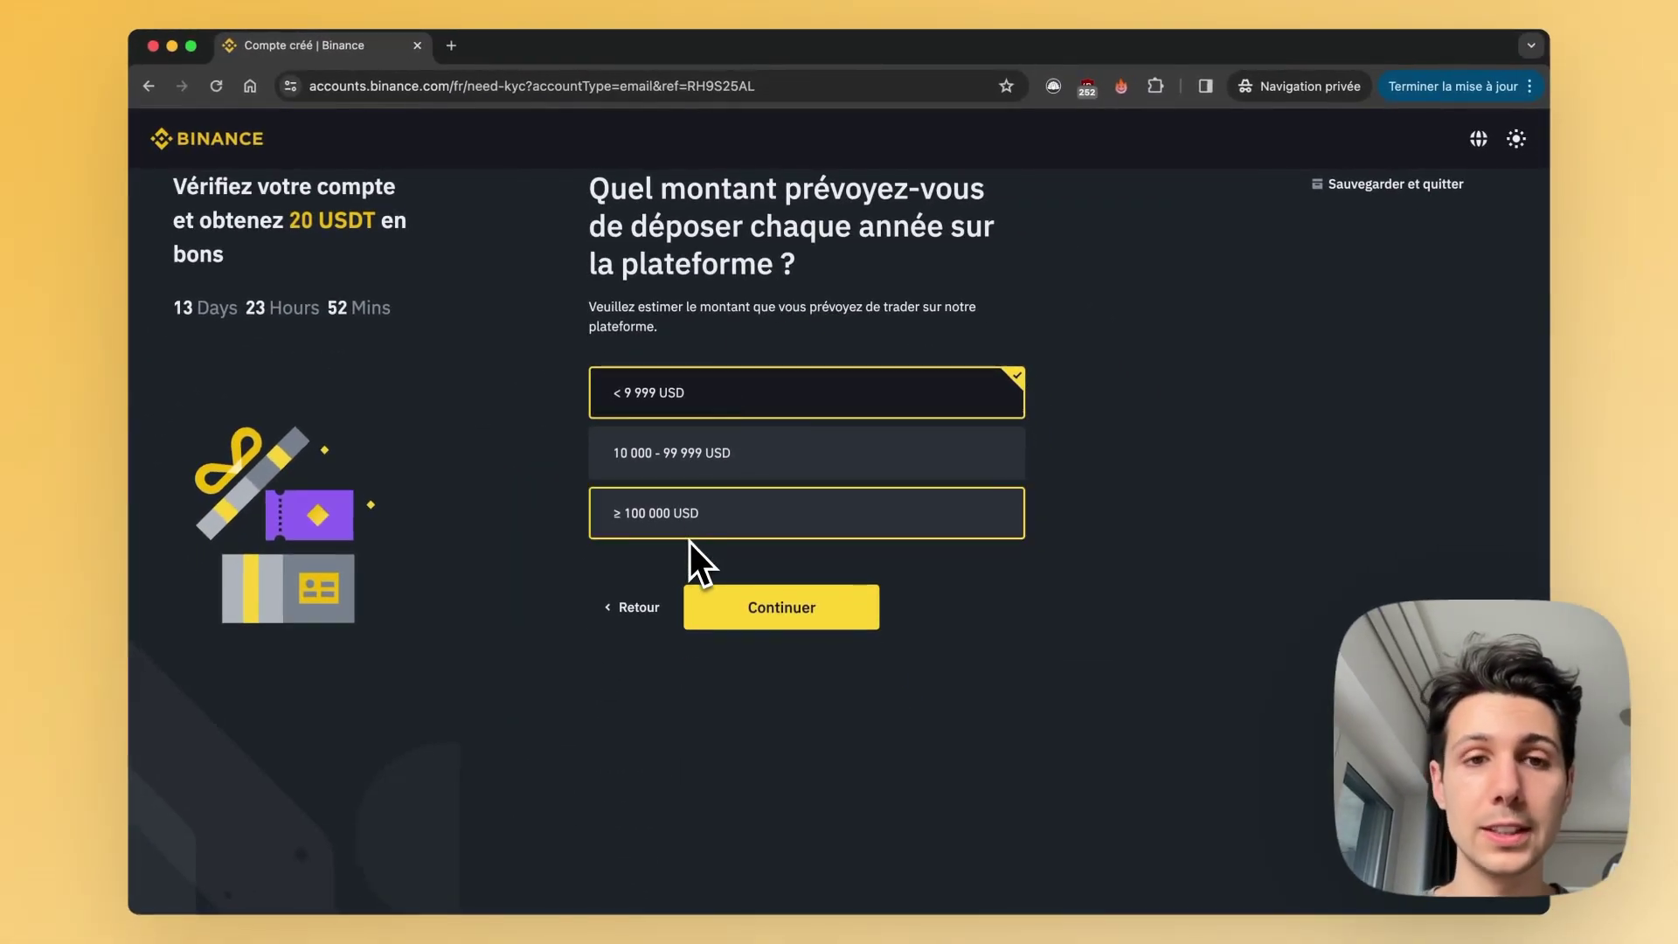
click(778, 608)
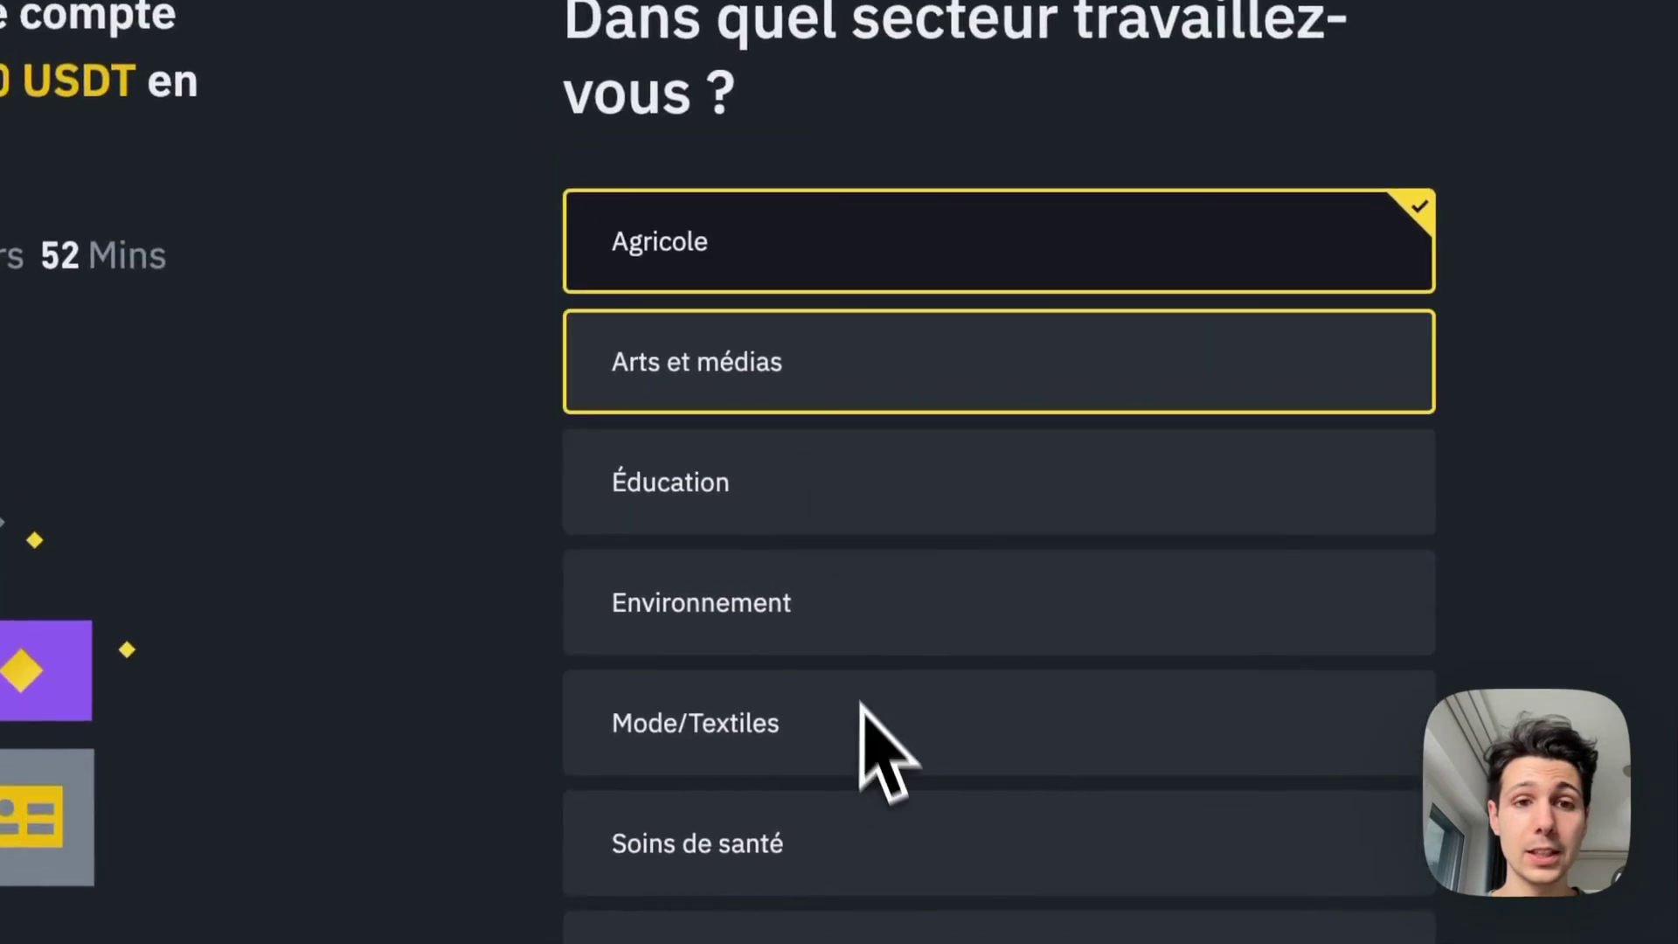
click(825, 749)
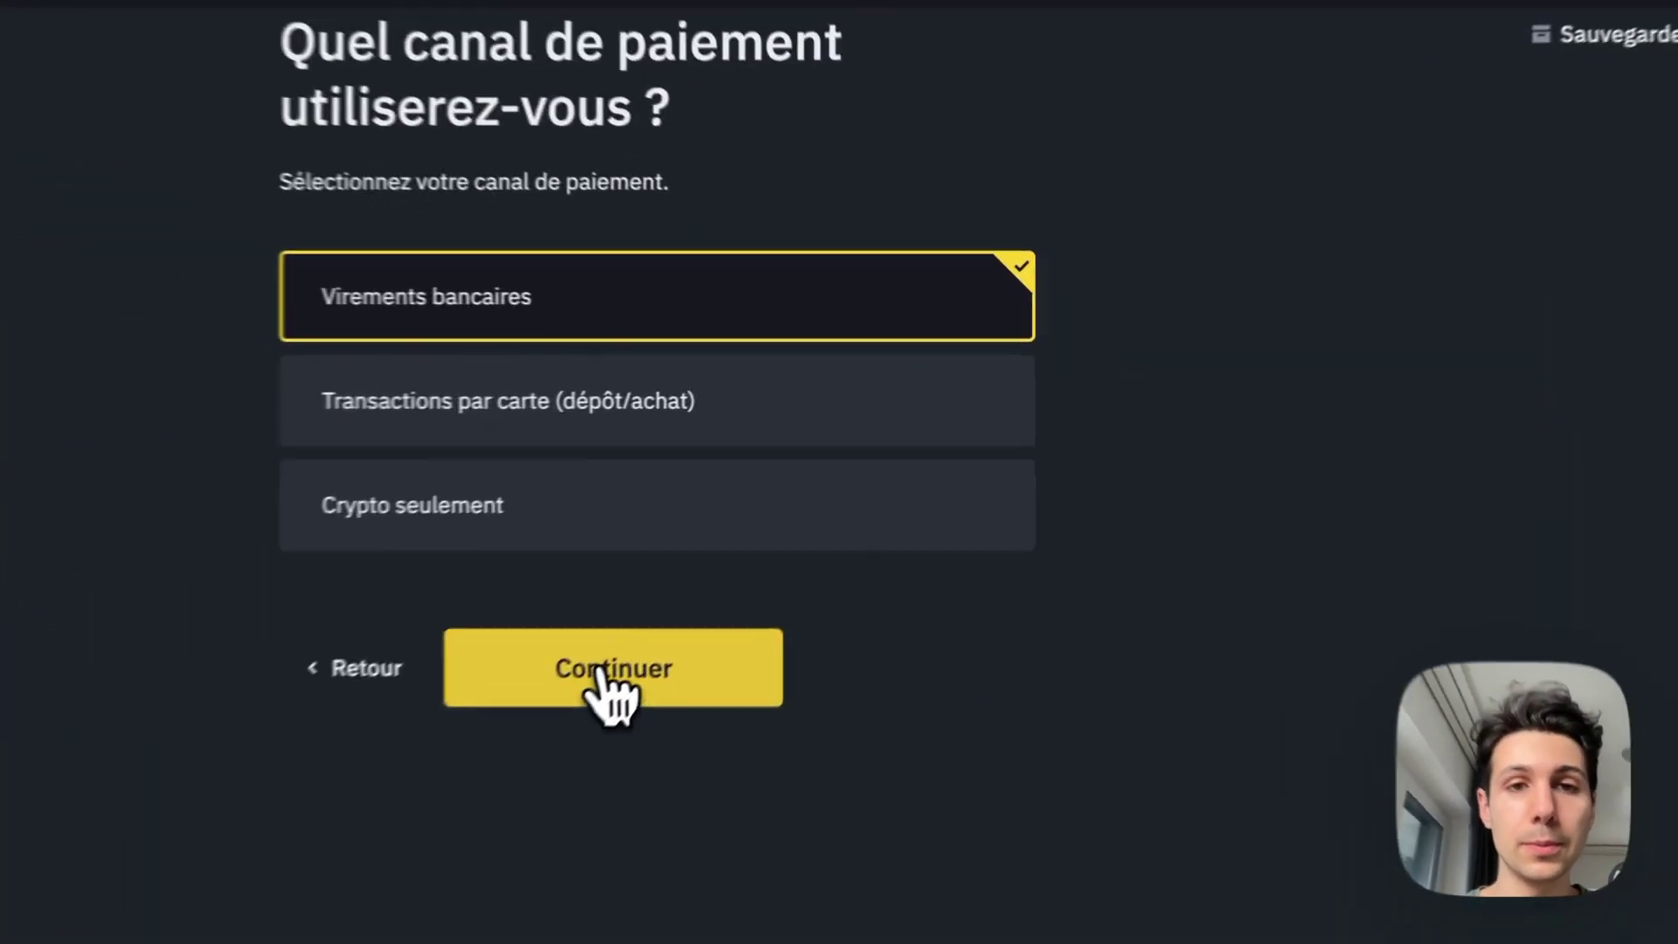
click(773, 548)
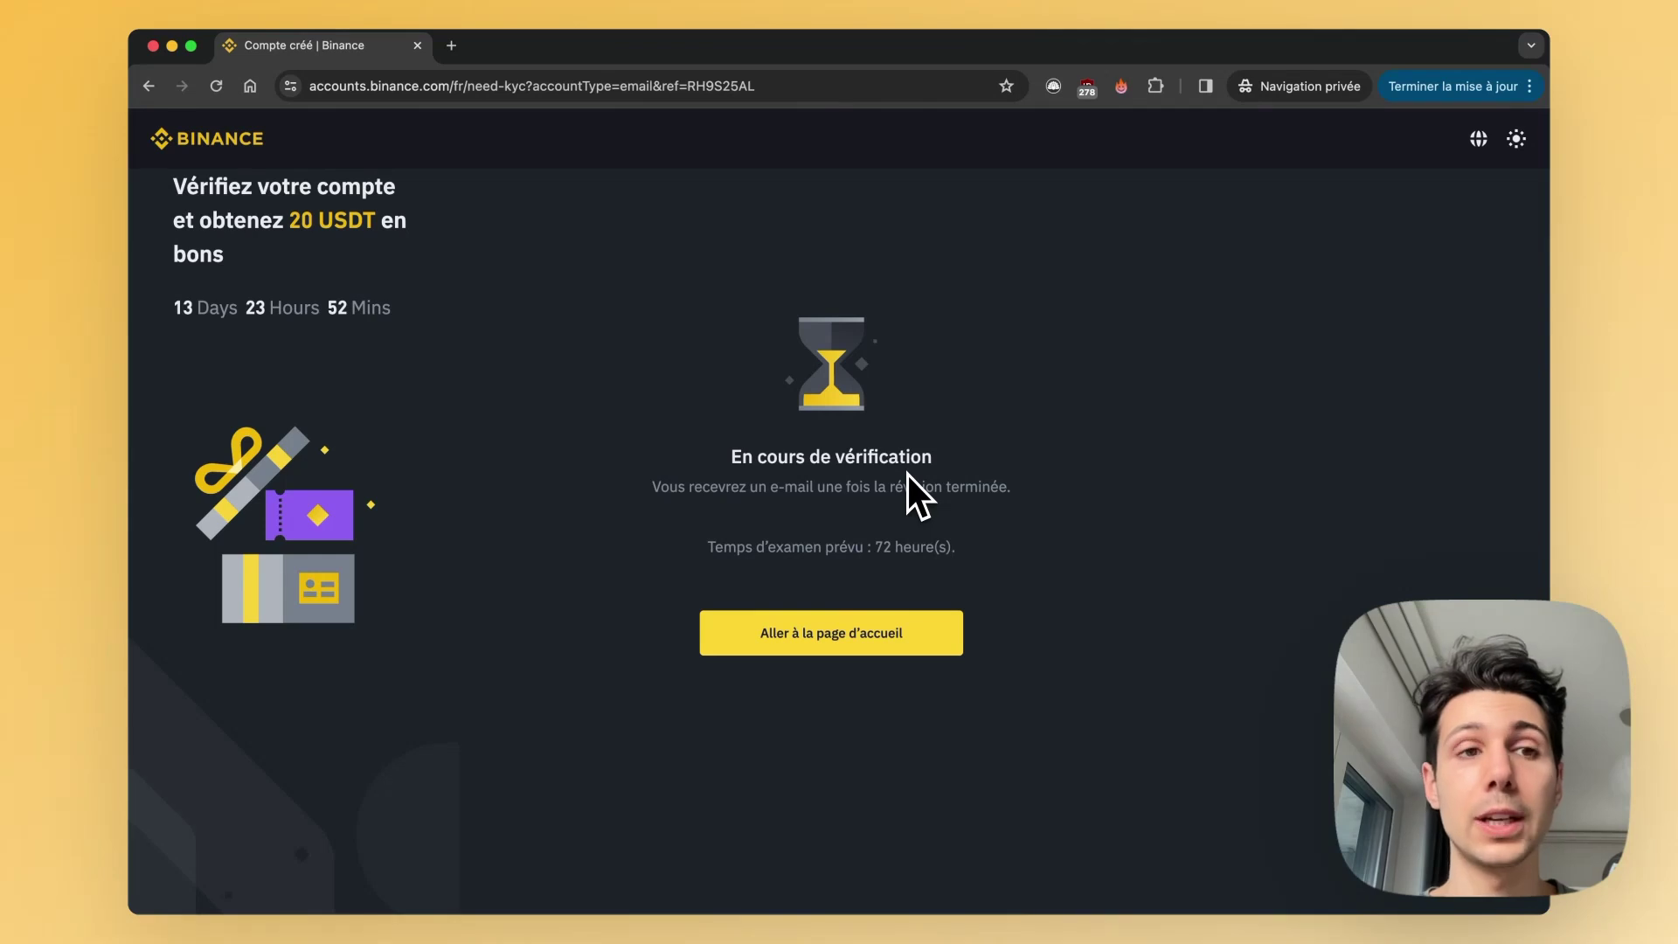